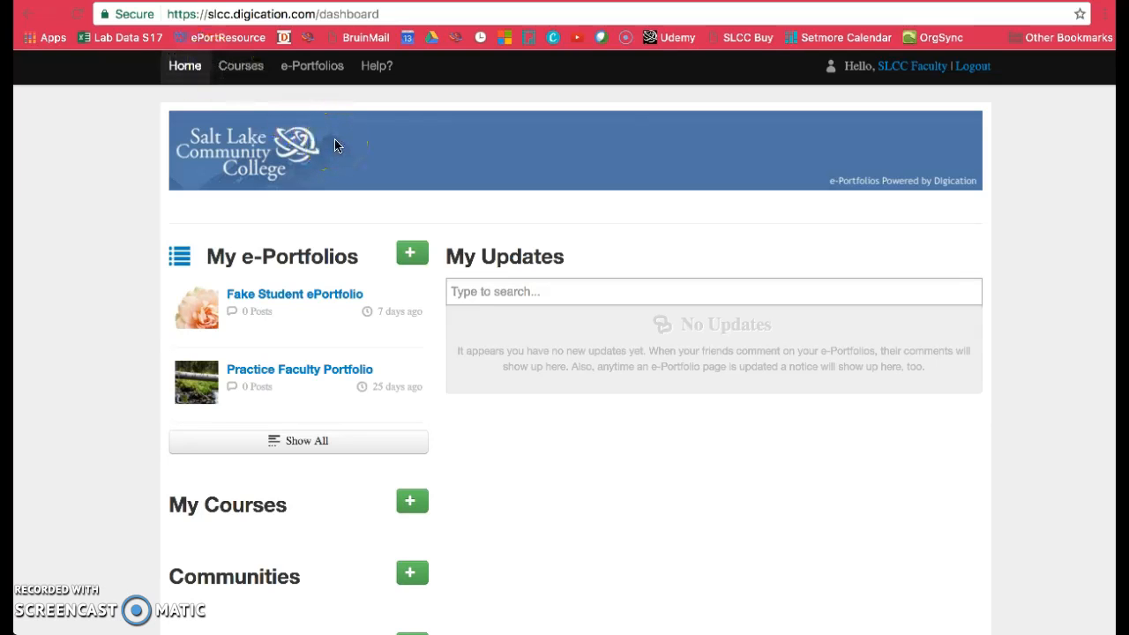
- Start a new assessment group and title it "2016-17 Rank & Tenure Review for HLAC -" followed by the reviewed person's name
scroll(335, 143, "down", 5)
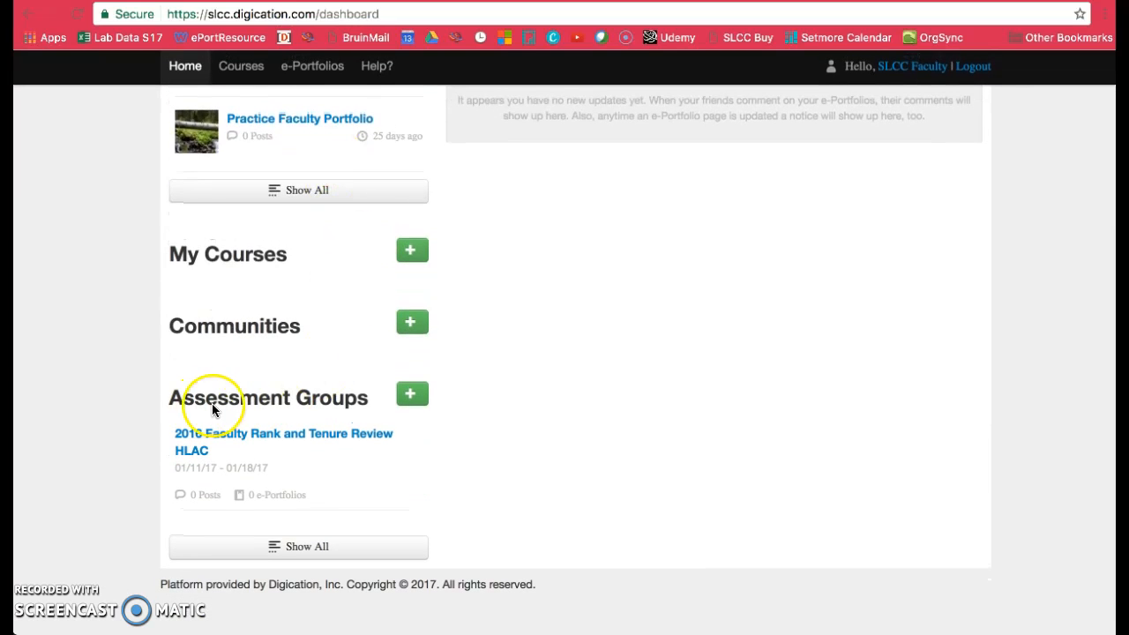
left_click(418, 398)
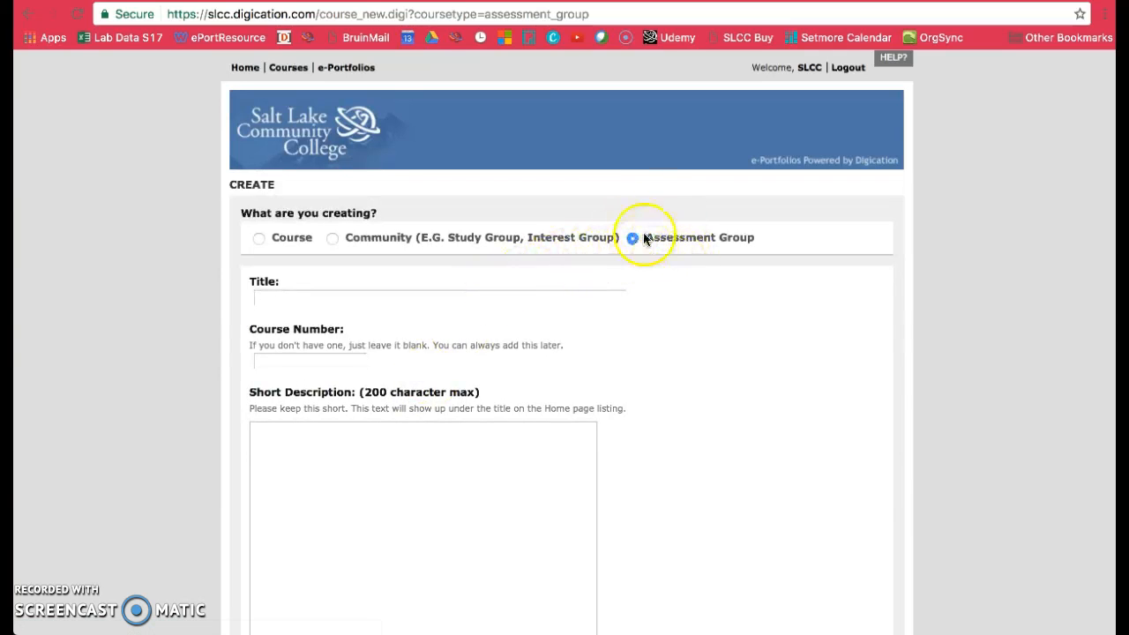
left_click(404, 301)
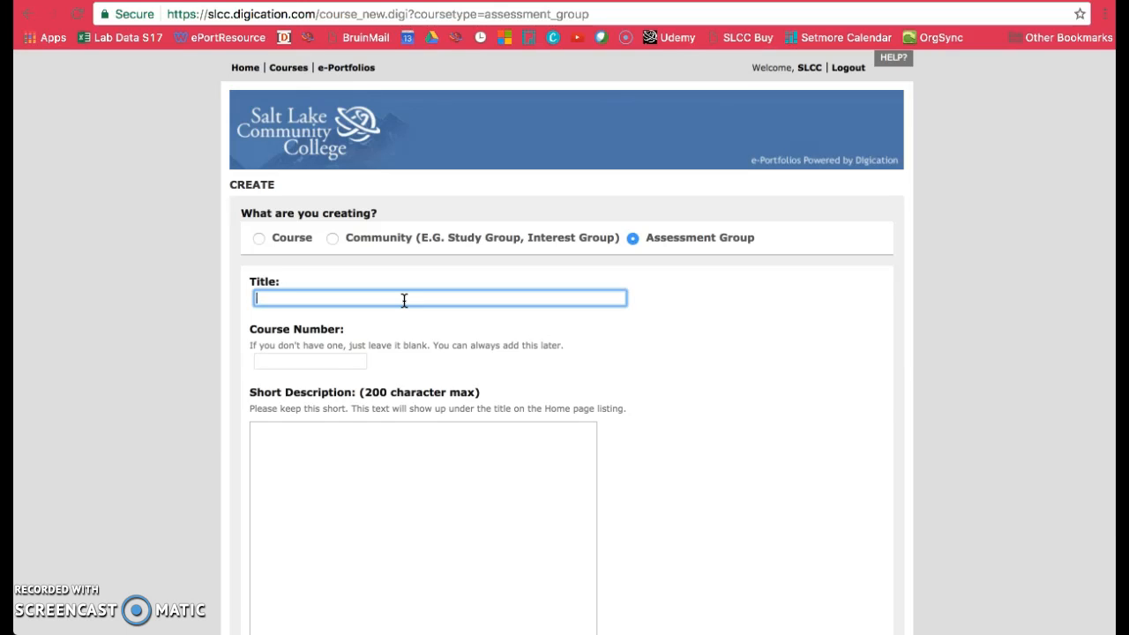
type("2016-17 Rank & Tenure Reviw")
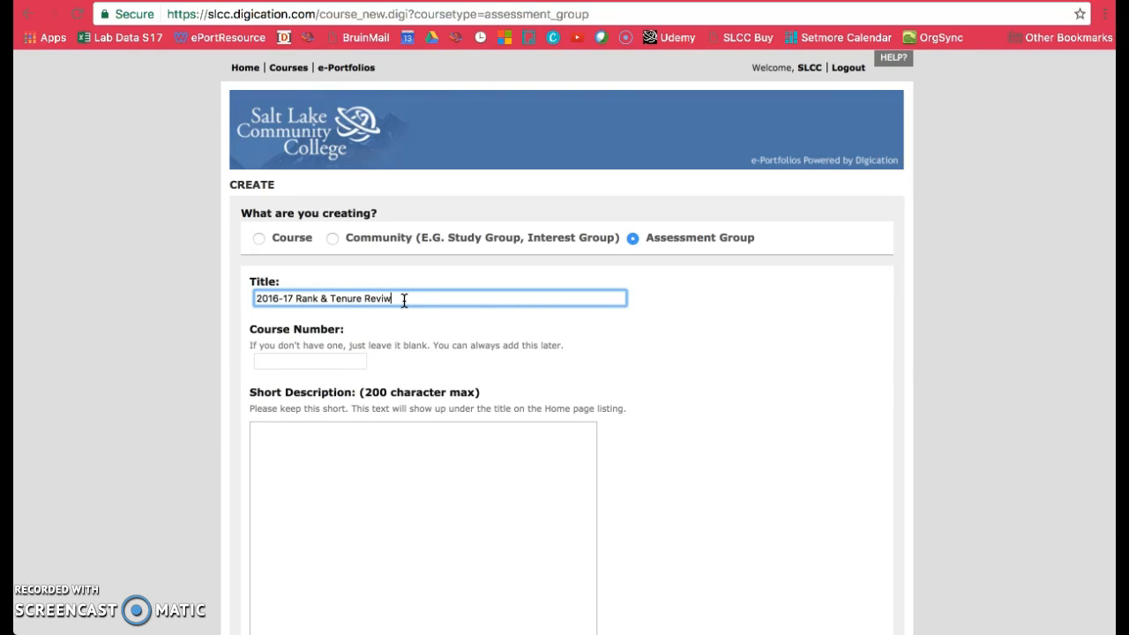
key("BackSpace")
type("ew for HLAC")
type("-")
type("Jane Doe")
- Leave the short description blank and set the group's availability from Jan 13, 2017 to Mar 31, 2017
scroll(371, 350, "down", 4)
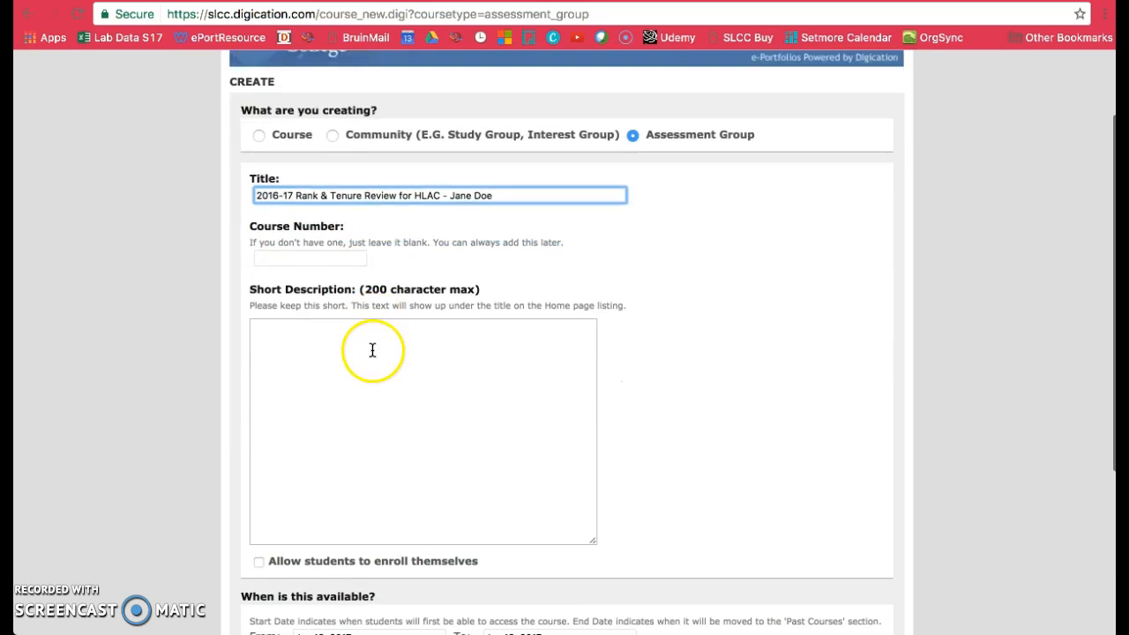
scroll(368, 351, "down", 4)
left_click(391, 226)
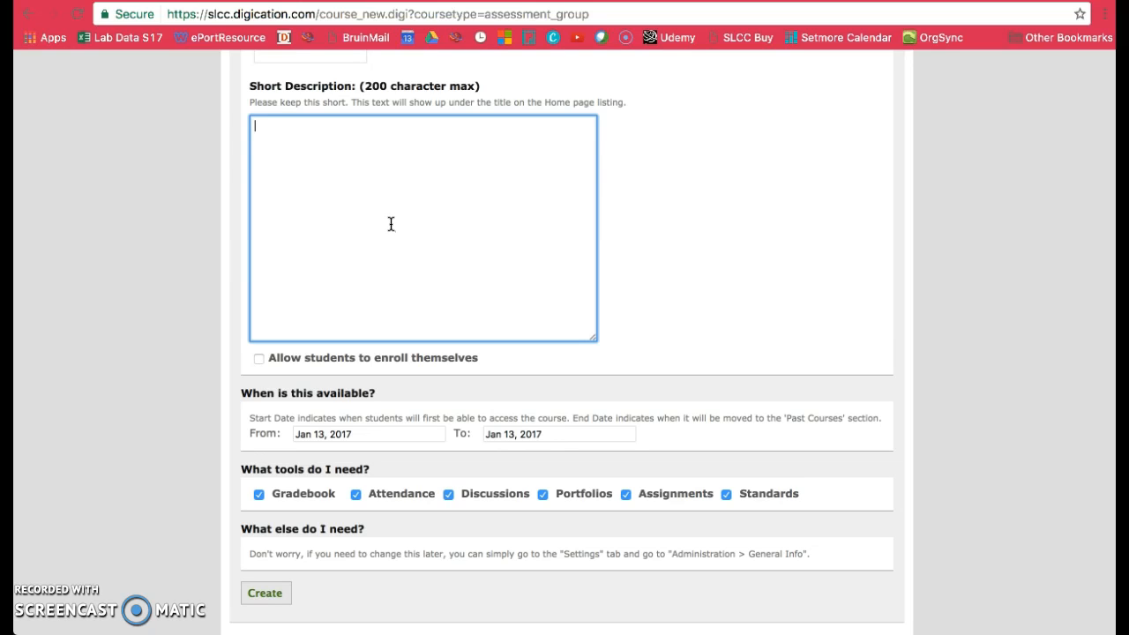
left_click(380, 440)
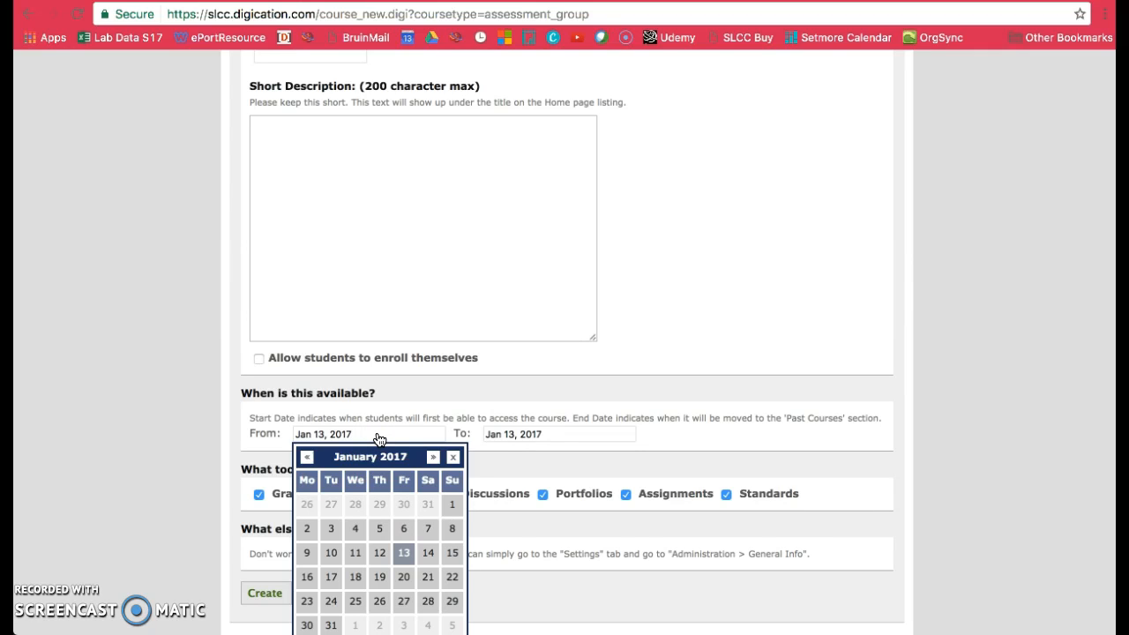
left_click(411, 553)
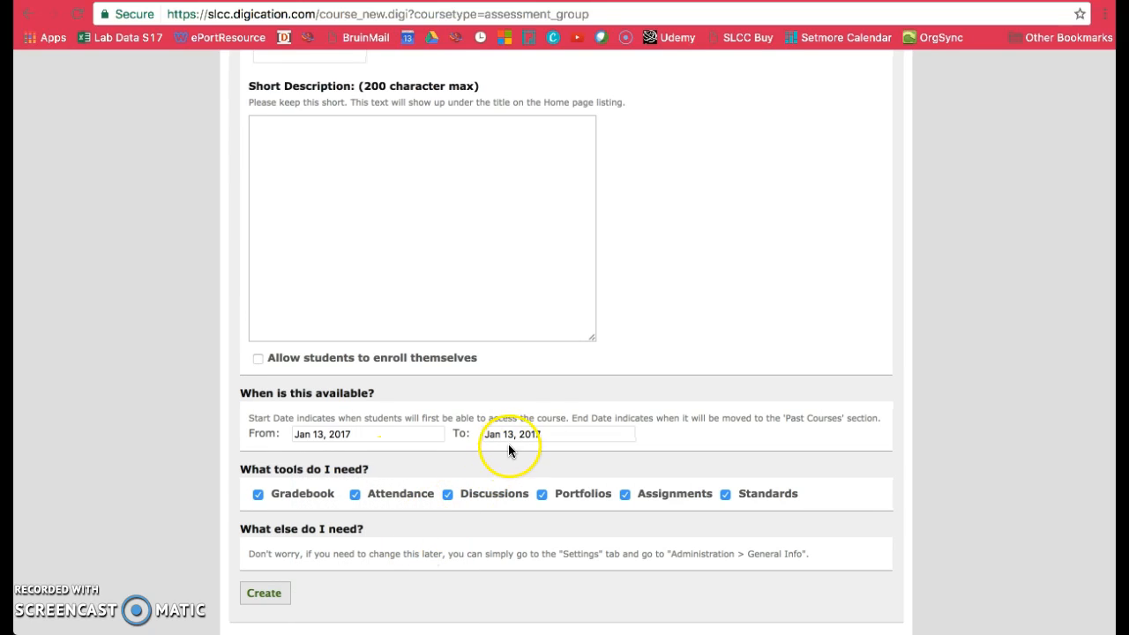
left_click(574, 438)
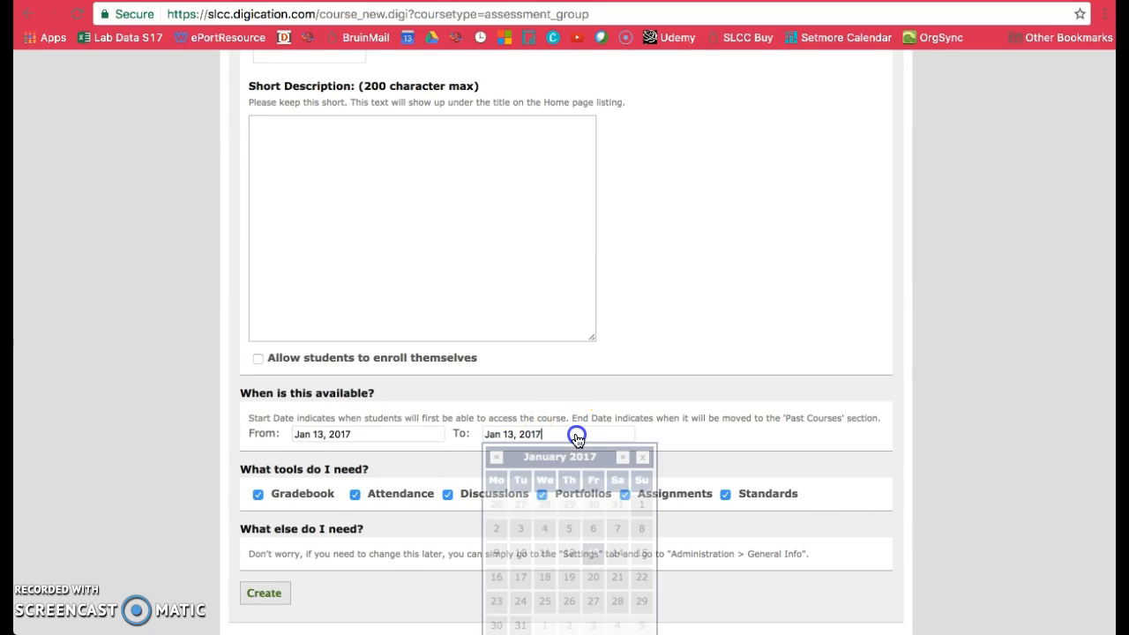
left_click(624, 458)
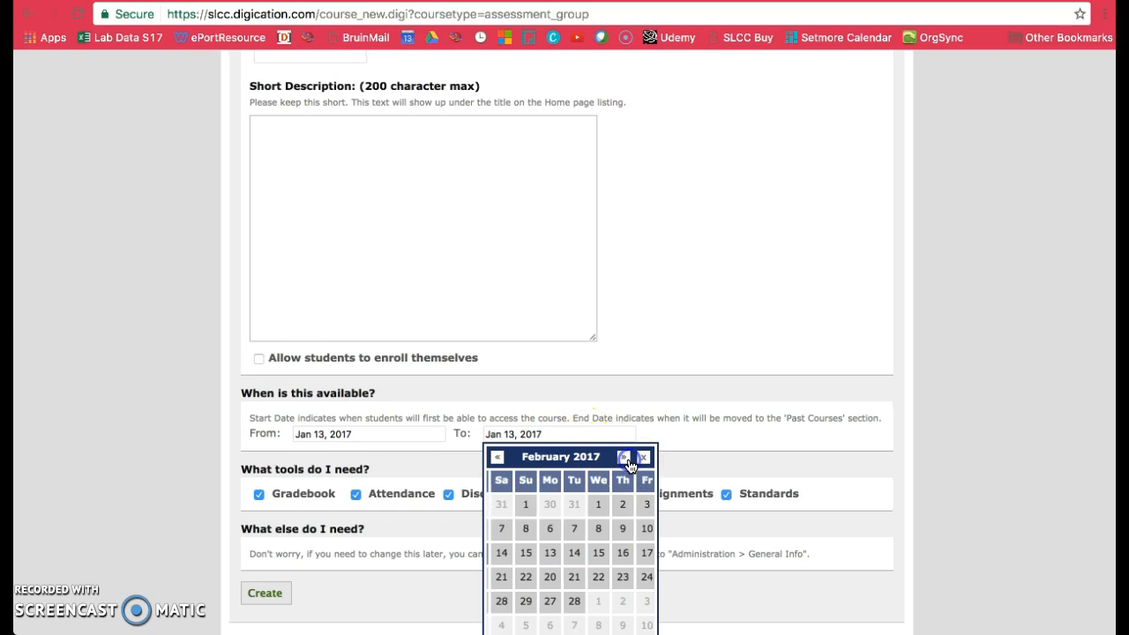
left_click(625, 458)
left_click(596, 602)
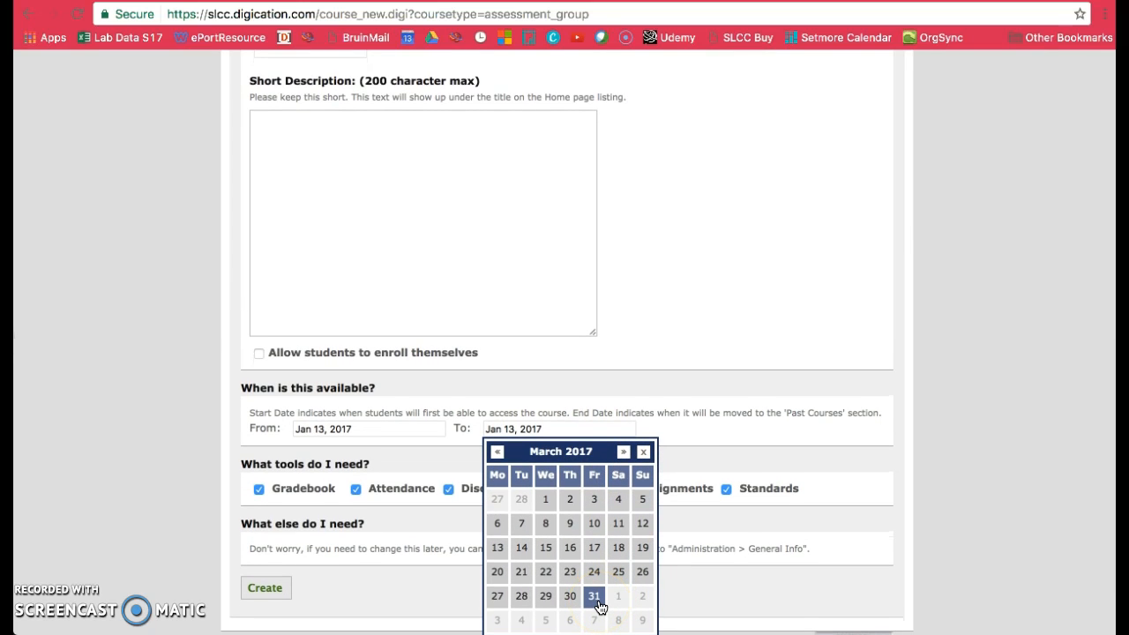
left_click(599, 605)
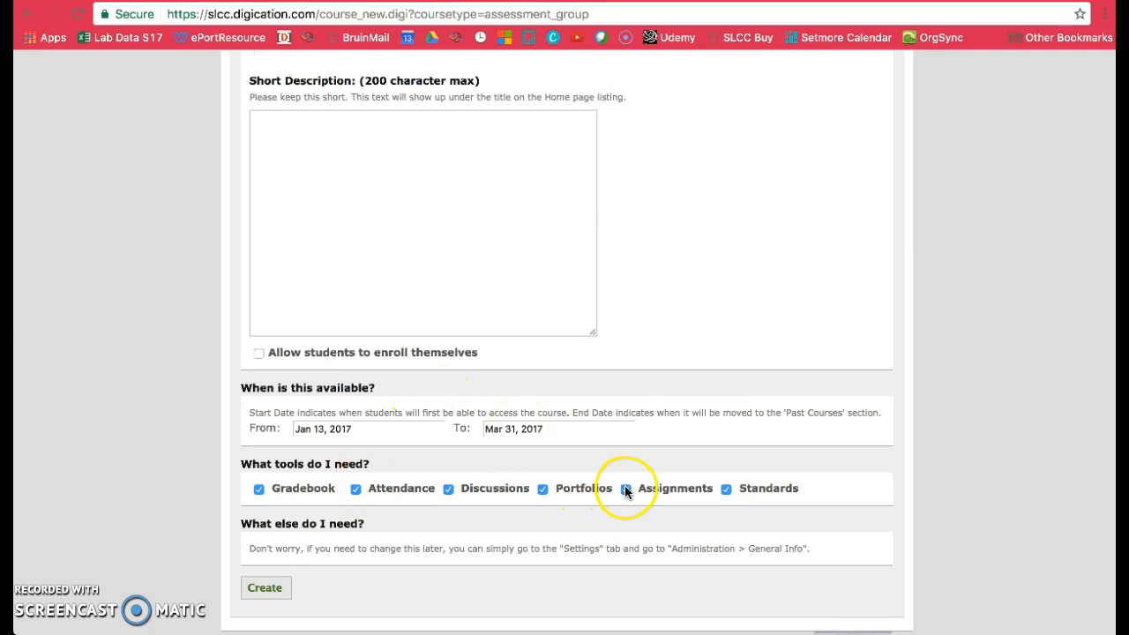
- Turn off Standards, Portfolios, Discussions, Attendance and Gradebook, keeping only Assignments, and create the assessment group
left_click(725, 490)
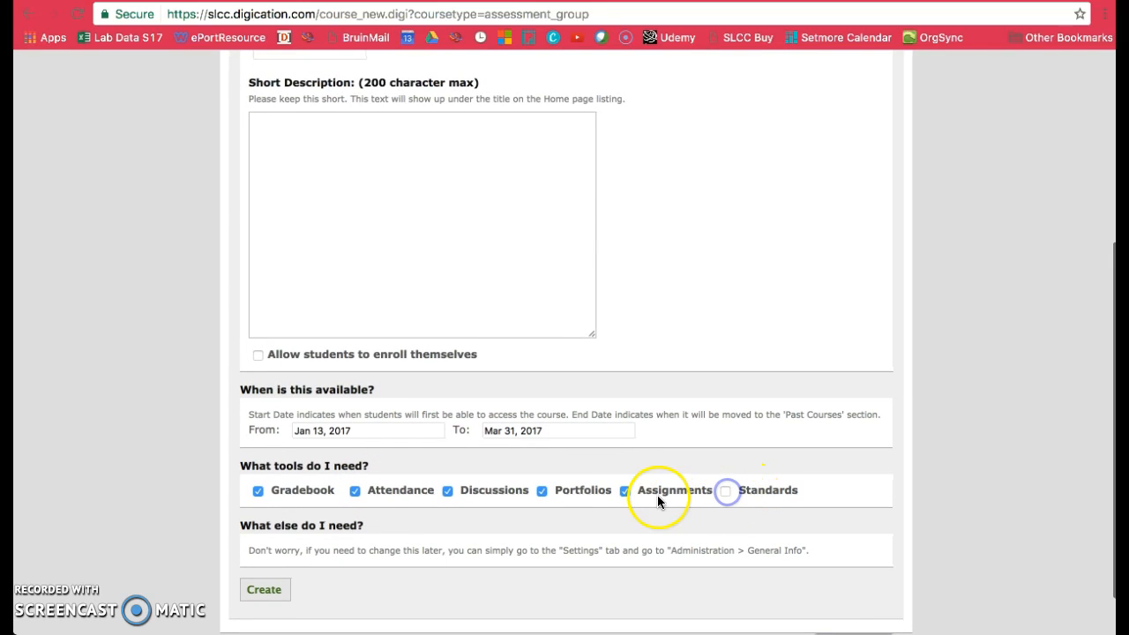
left_click(541, 490)
left_click(449, 490)
left_click(355, 491)
left_click(259, 490)
left_click(264, 590)
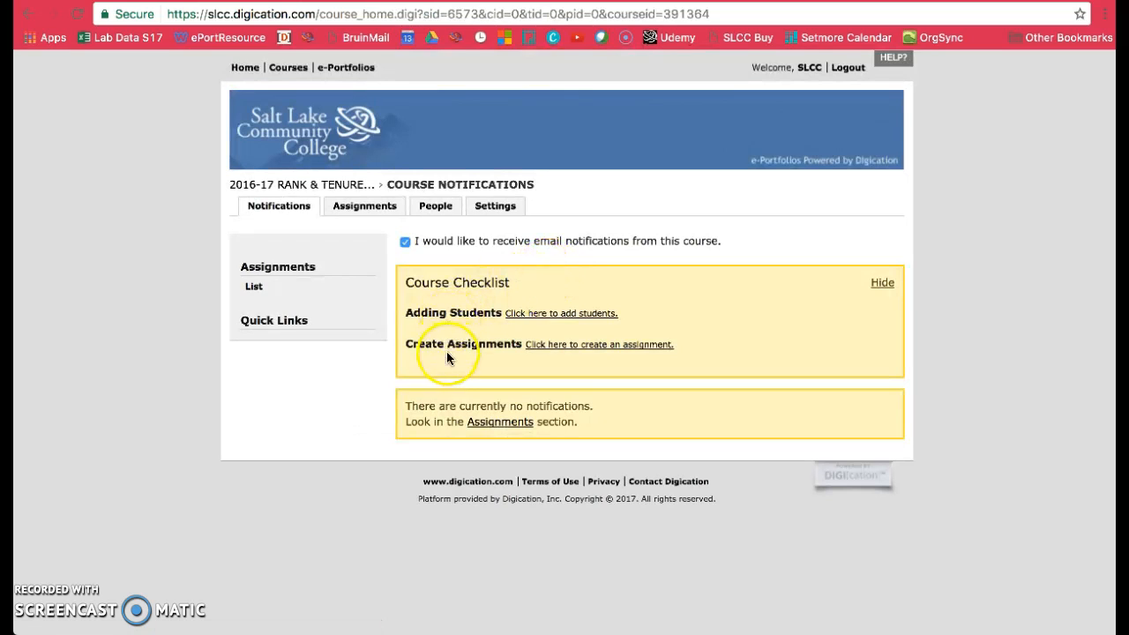
- Open user access management from the course checklist's option for adding students
left_click_drag(408, 313, 500, 306)
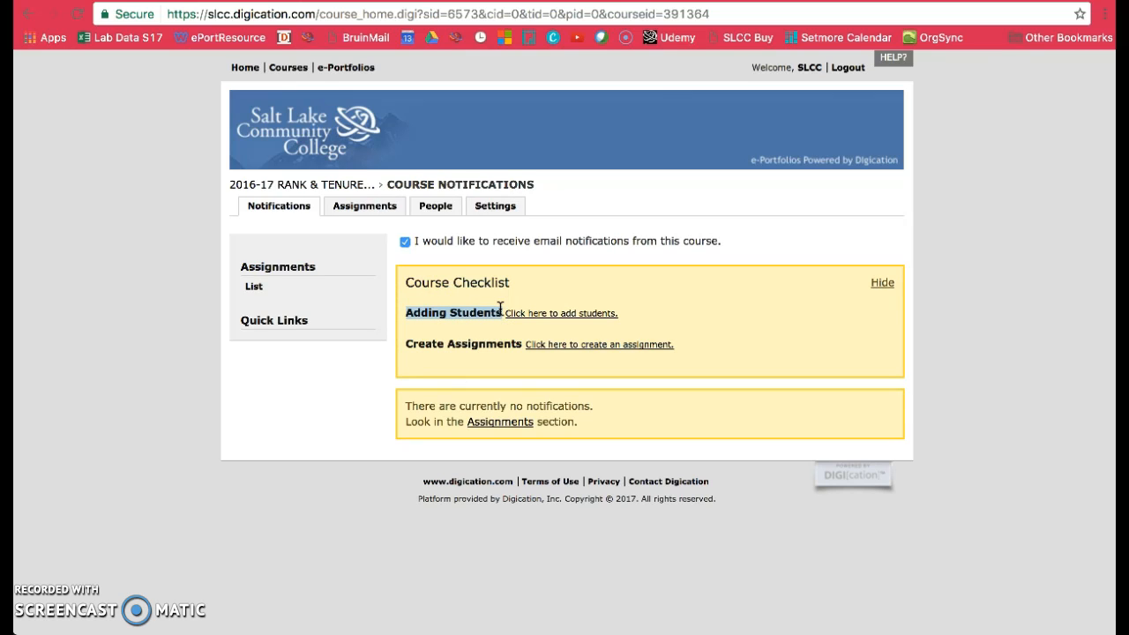
left_click_drag(404, 344, 526, 337)
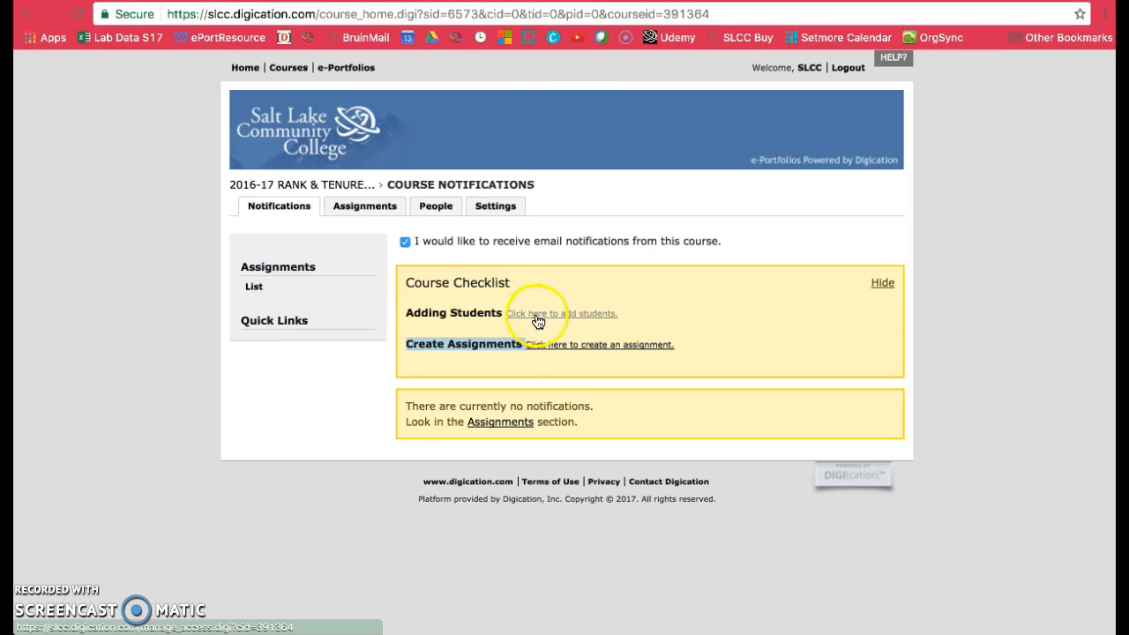
left_click(588, 318)
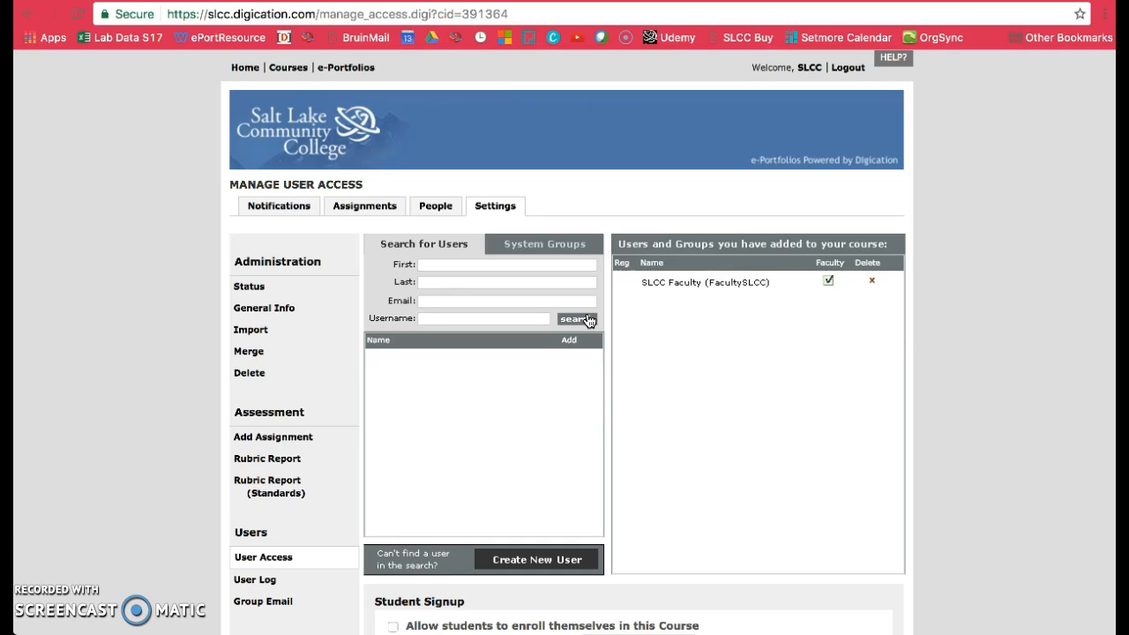
- Search for users by the first committee member's first name and add the top match to the group
left_click(427, 265)
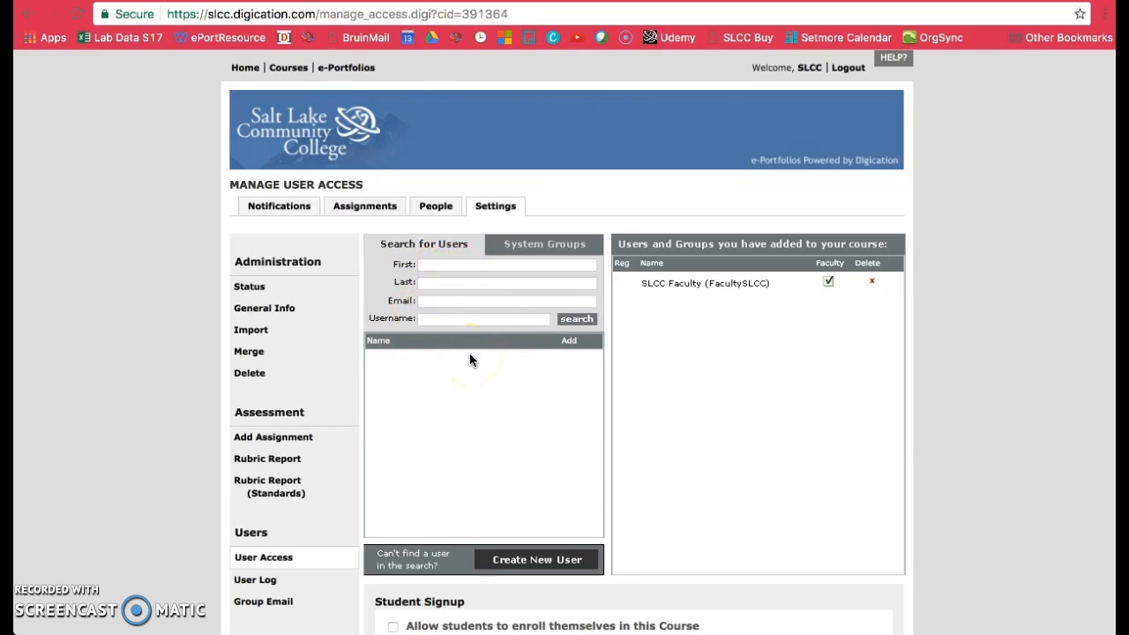
type("Clifto")
left_click(574, 319)
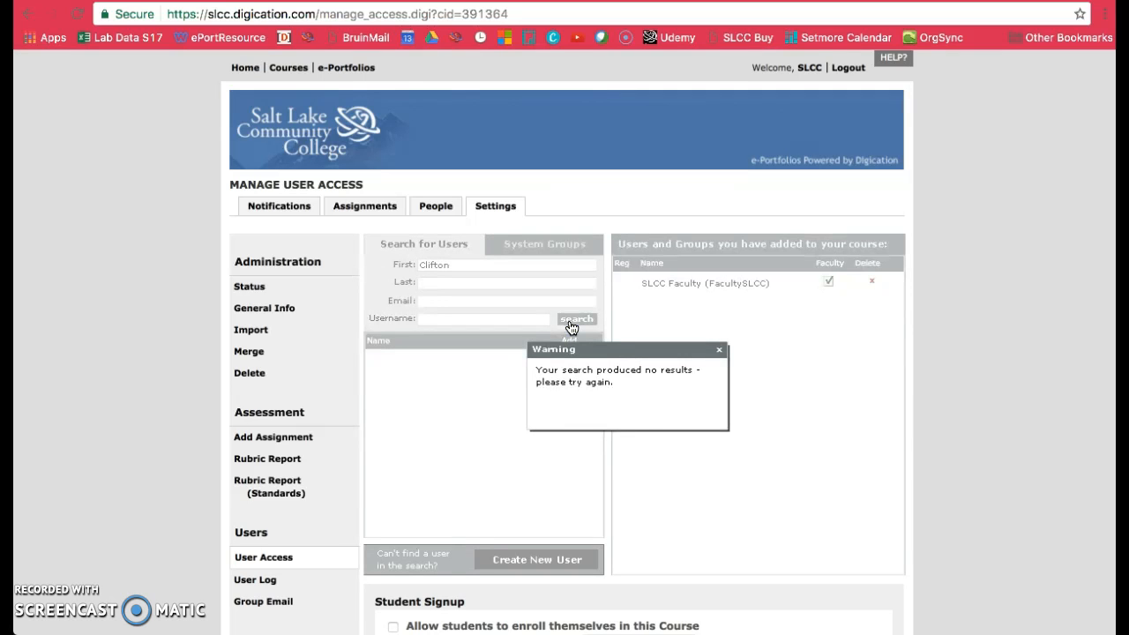
left_click(718, 349)
left_click(467, 267)
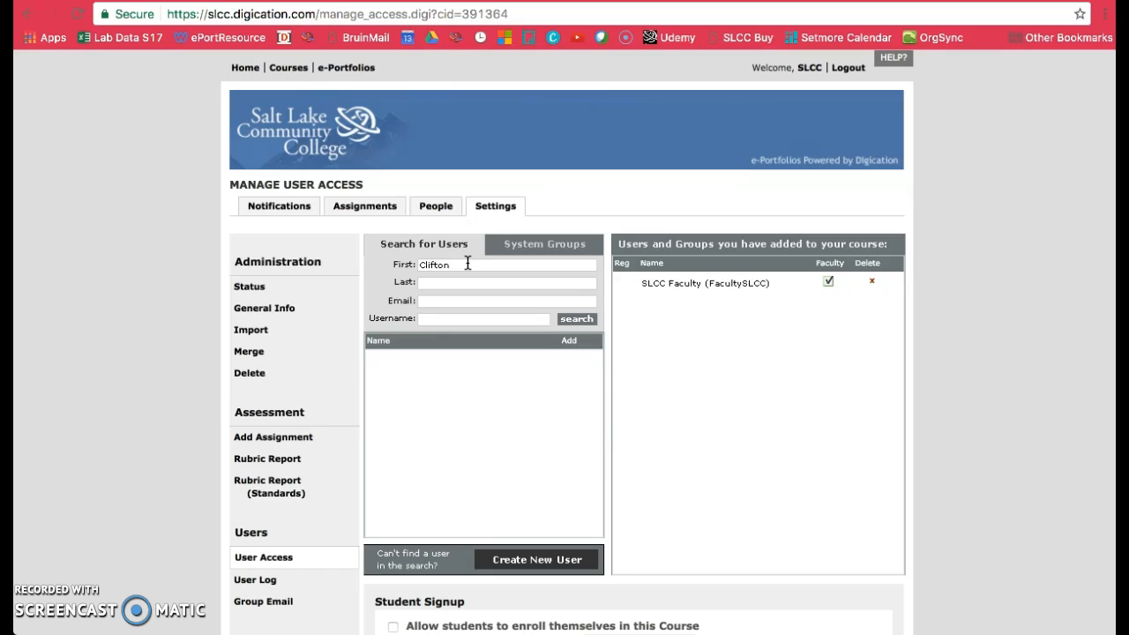
left_click(577, 321)
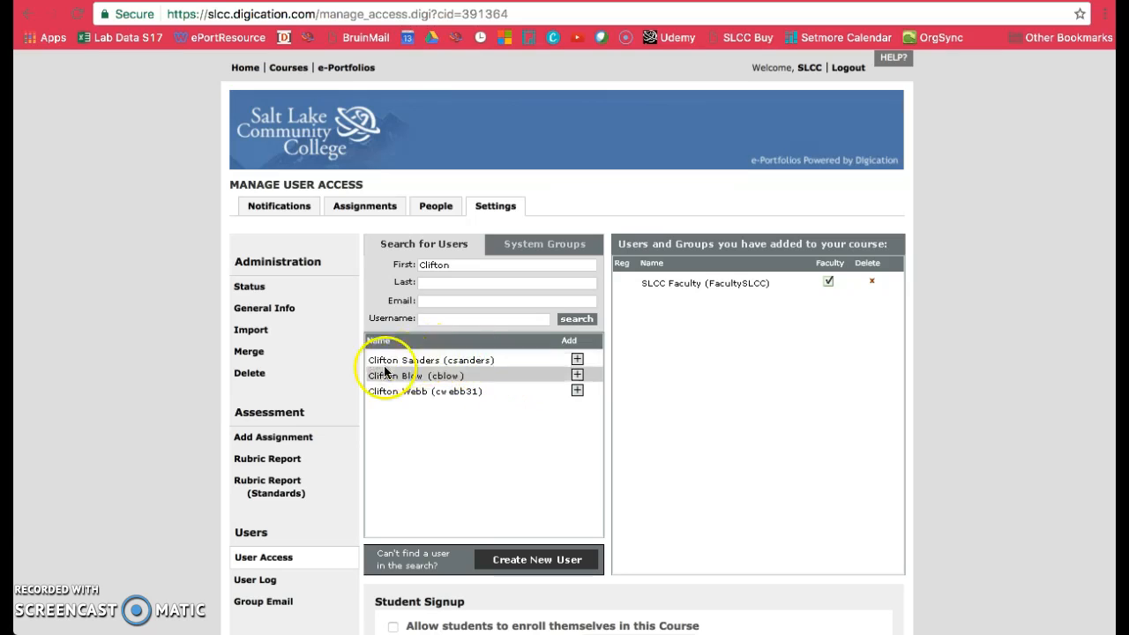
left_click(578, 362)
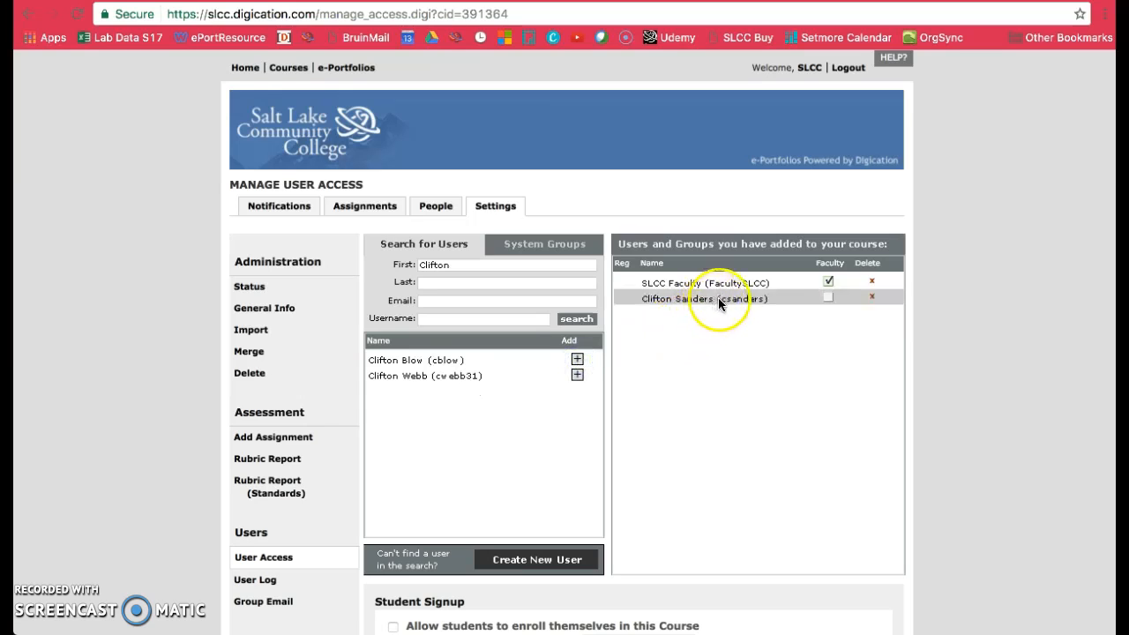
- Search for another member by first name and add the first listed user to the group
left_click_drag(470, 265, 364, 266)
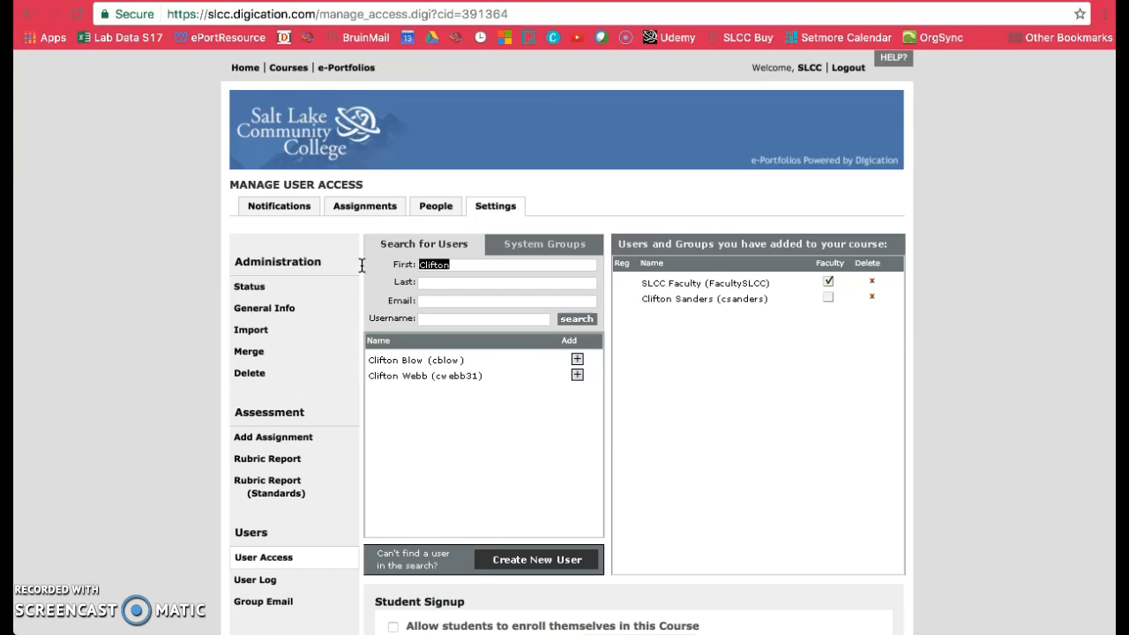
type("Emily")
key("Return")
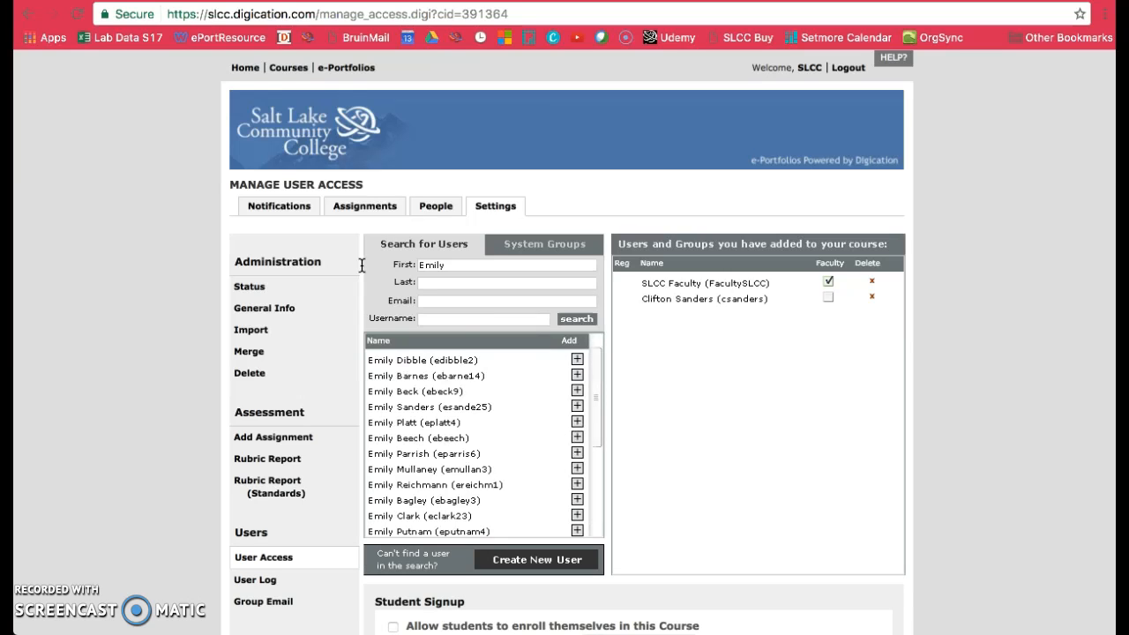
left_click(577, 362)
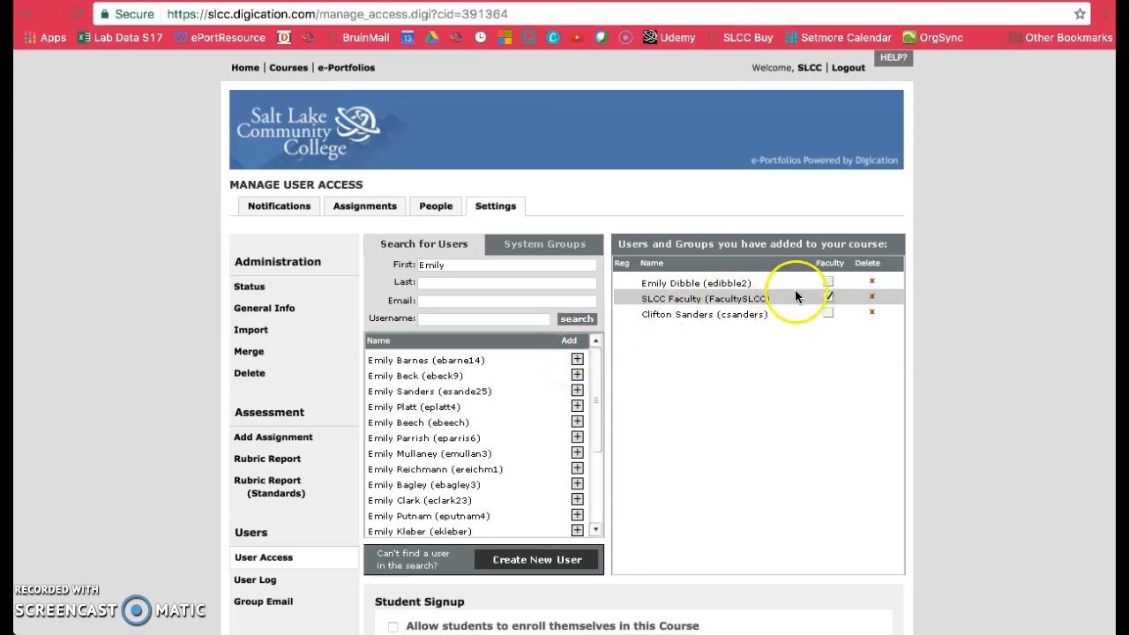
- Search for users with the first name "slcc" and add the SLCC Student and SLCC Admin accounts
double_click(459, 266)
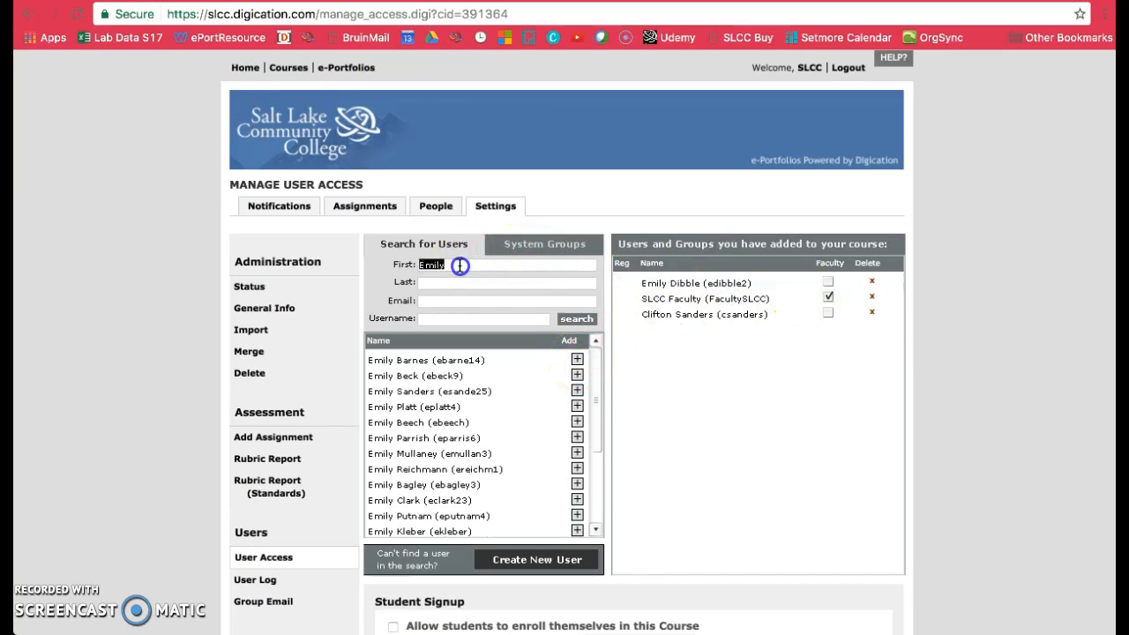
key("BackSpace")
left_click(577, 319)
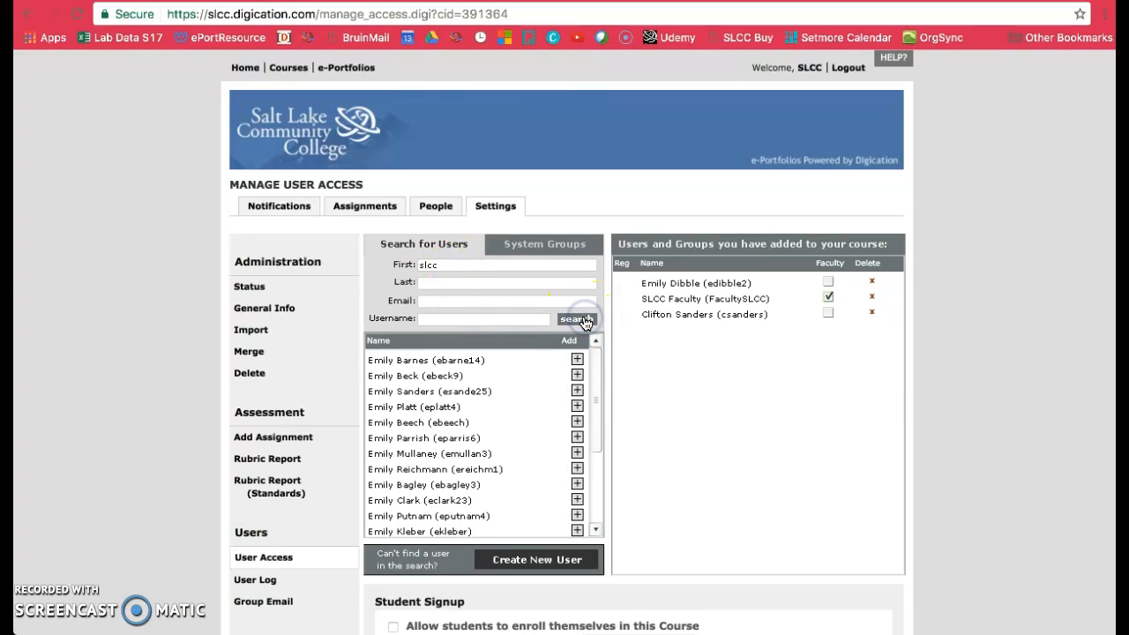
left_click(582, 321)
left_click(577, 360)
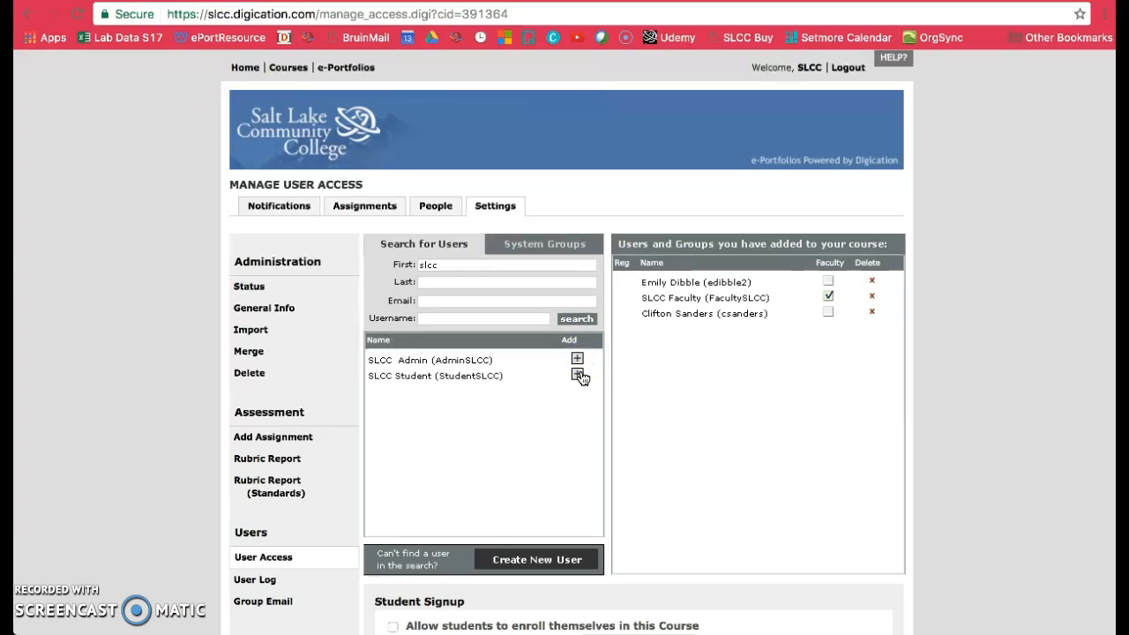
left_click(577, 375)
left_click(578, 360)
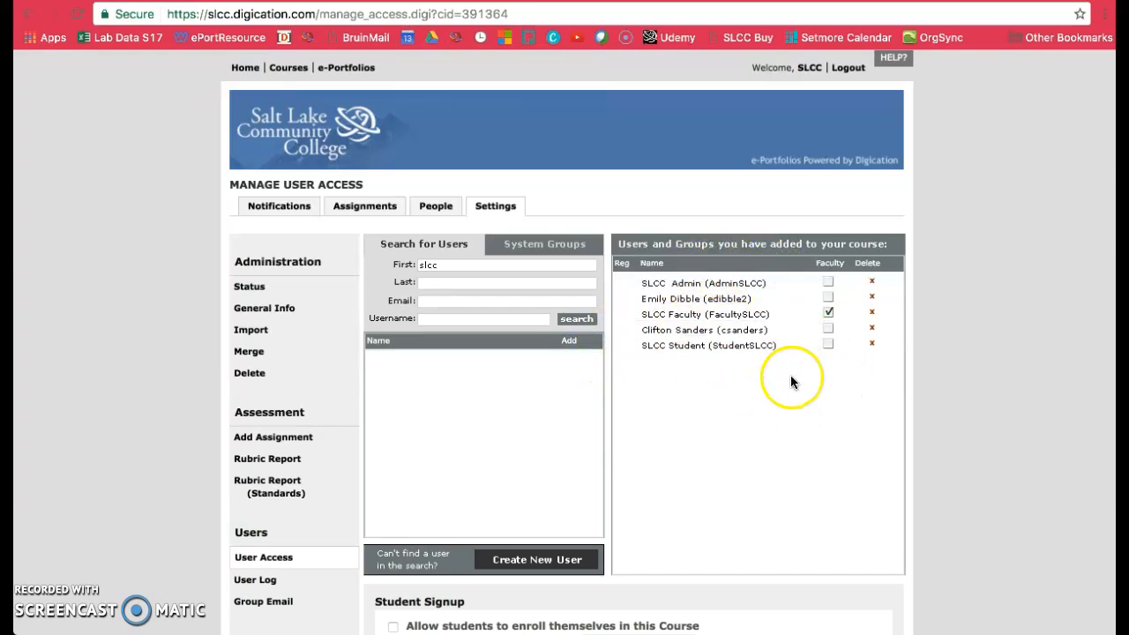
left_click(827, 330)
left_click(829, 314)
left_click(648, 289)
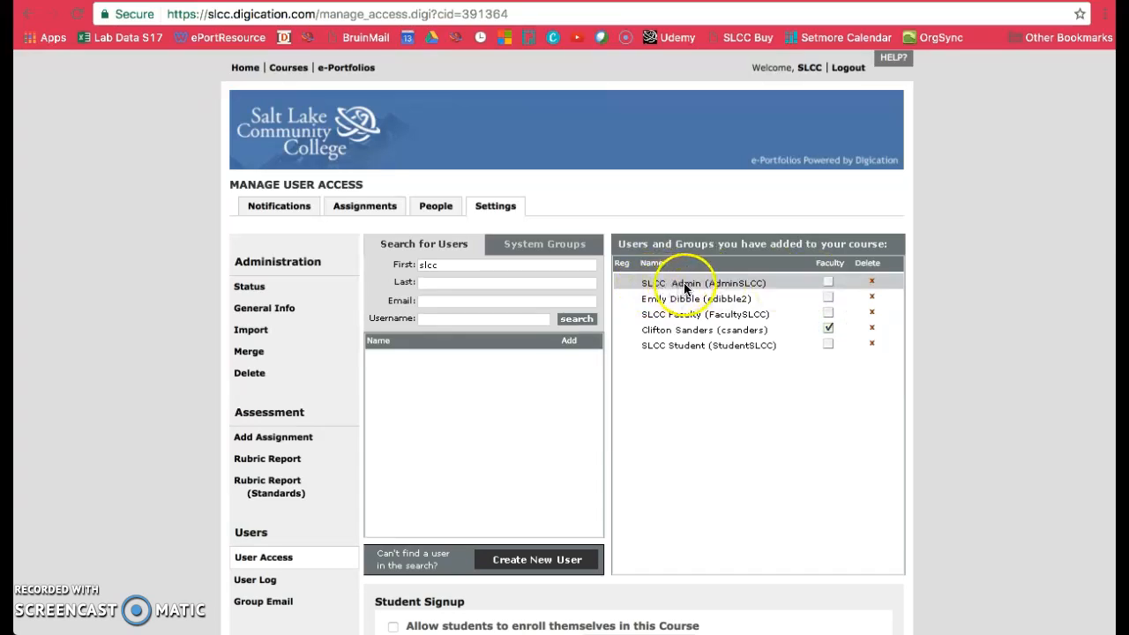
left_click(828, 282)
left_click(828, 282)
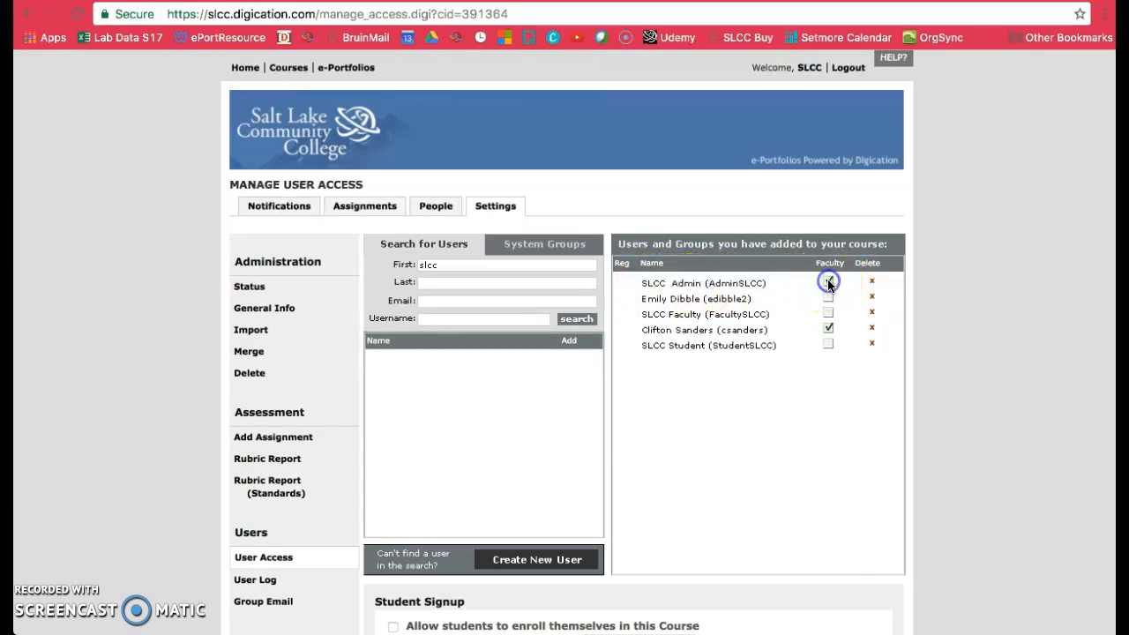
- Remove the SLCC Student account from the group and add it back from the search list
left_click(872, 344)
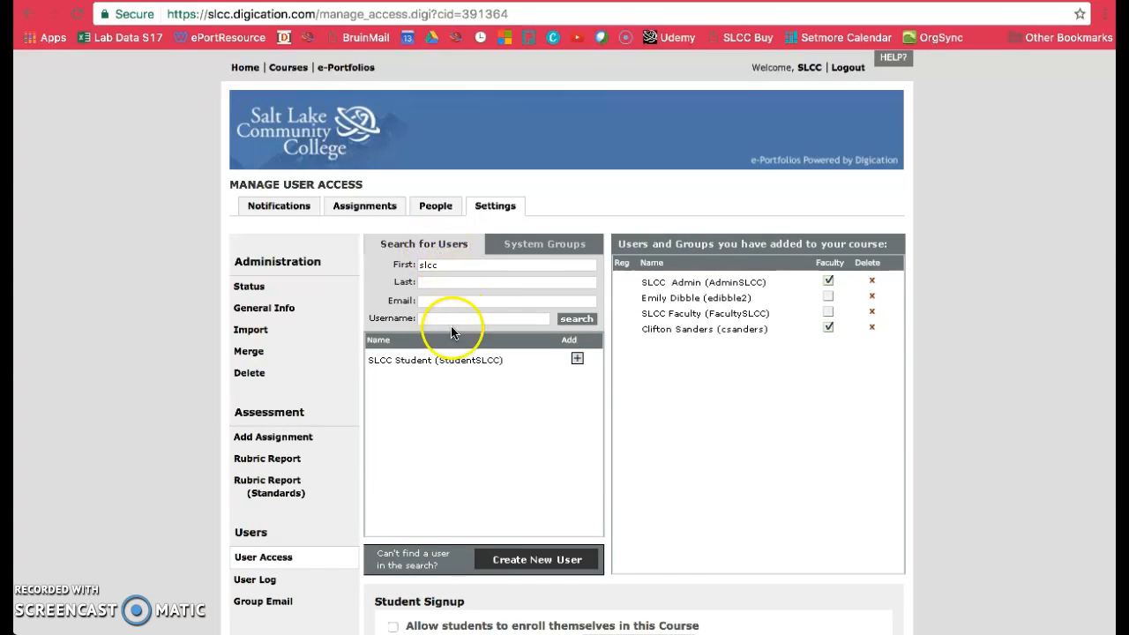
left_click(441, 208)
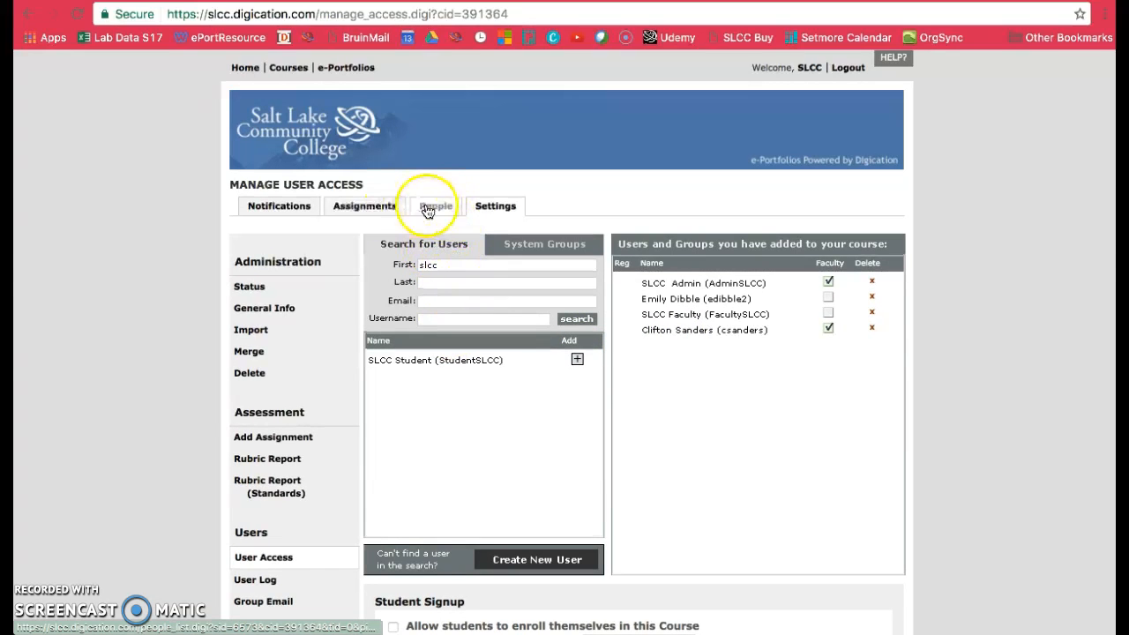
left_click(576, 359)
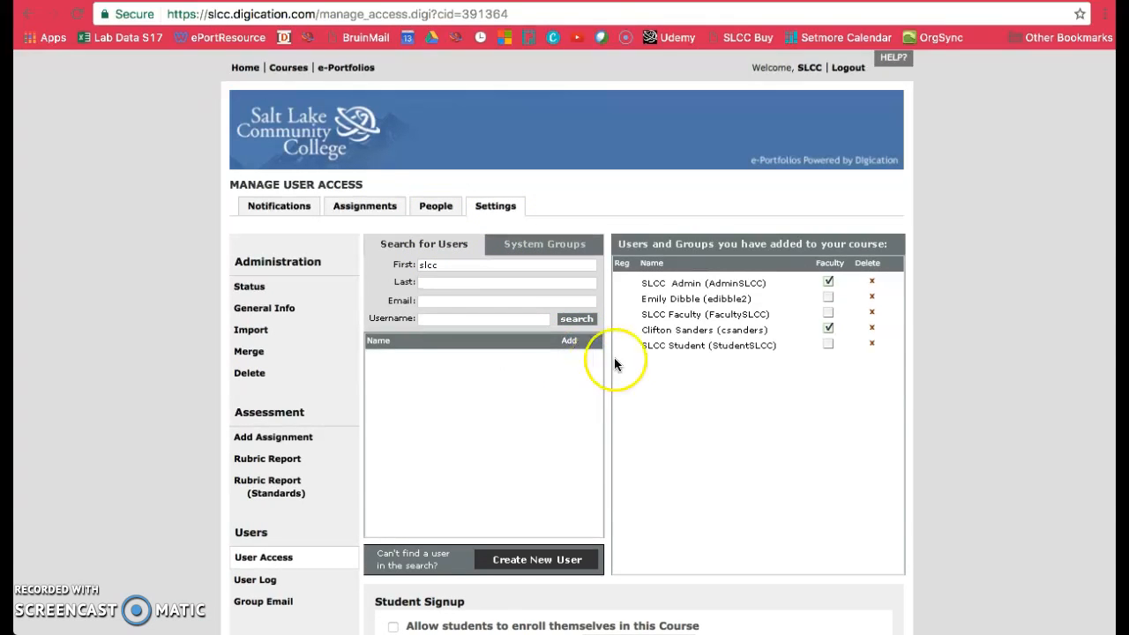
- Save the group's user access settings and start creating an assignment from the course checklist
scroll(690, 468, "down", 3)
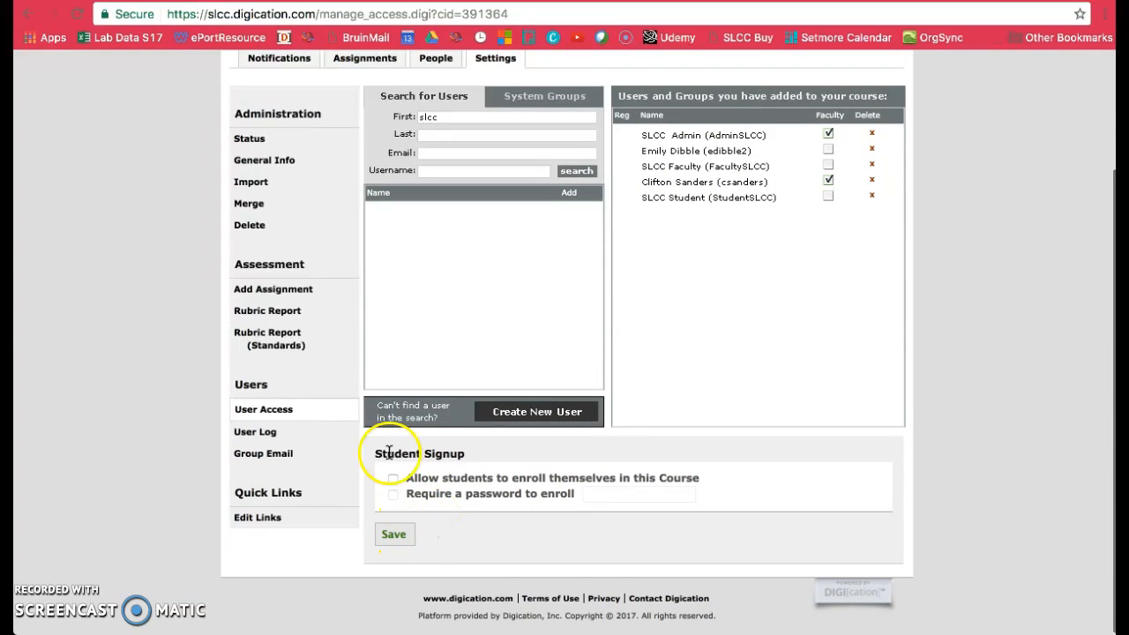
left_click(399, 536)
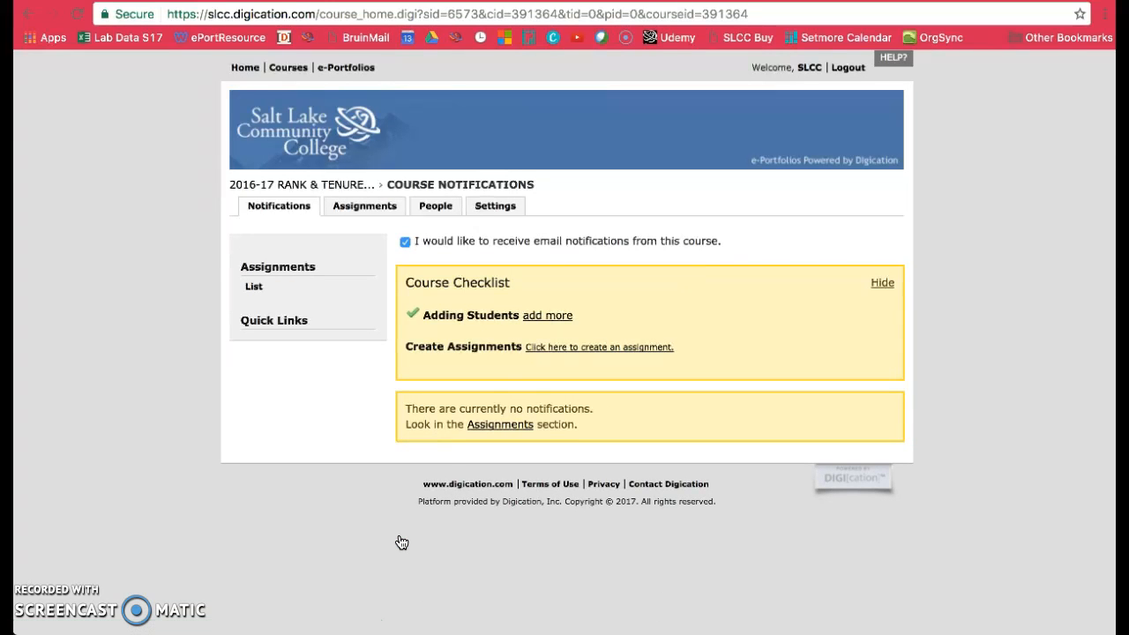
left_click(579, 350)
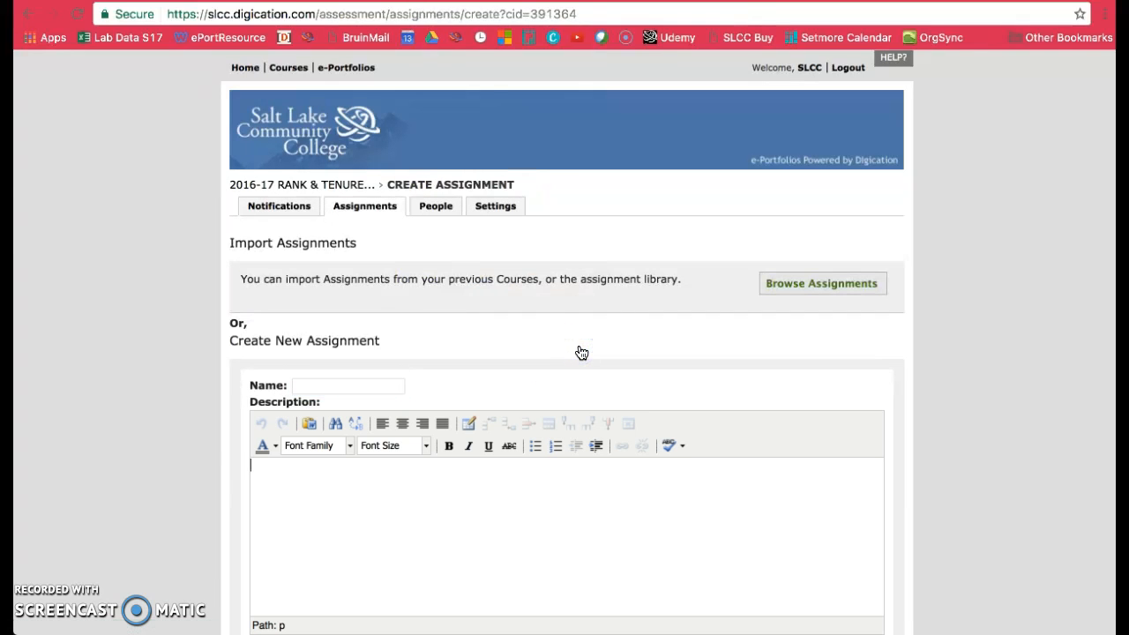
- Name the new assignment "Rank & Tenure Portfolio Submission"
left_click(365, 384)
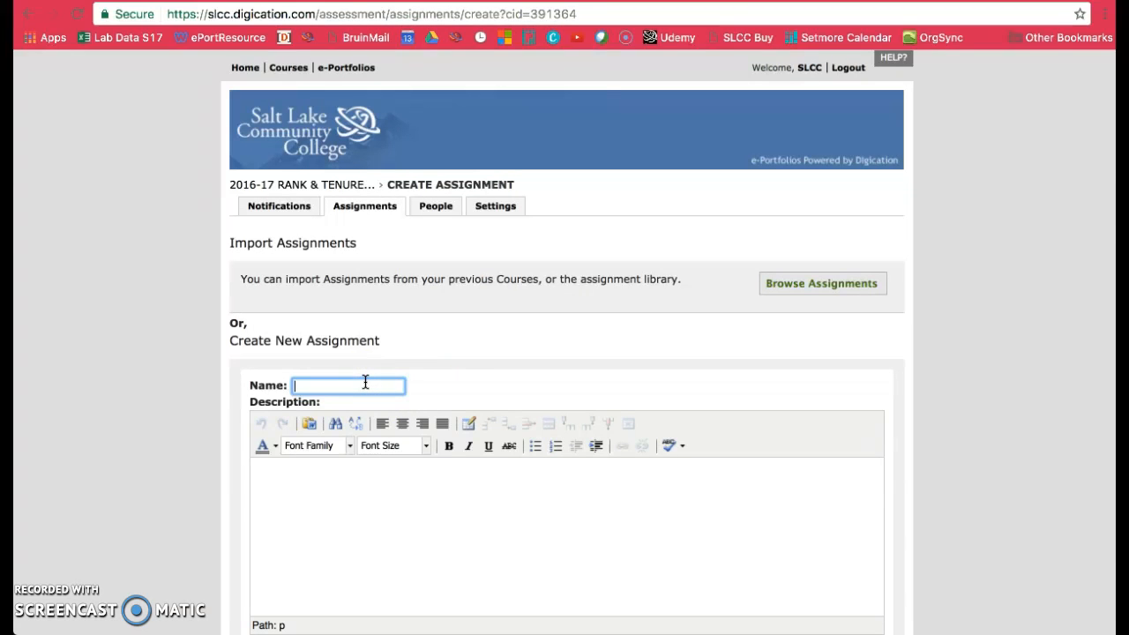
type("Rank & T")
type("enure Port")
type("folio Submis")
type("sion")
- Enter the assignment description "Please submit your portfolio by January 18, 2017." and save the assignment
left_click(350, 479)
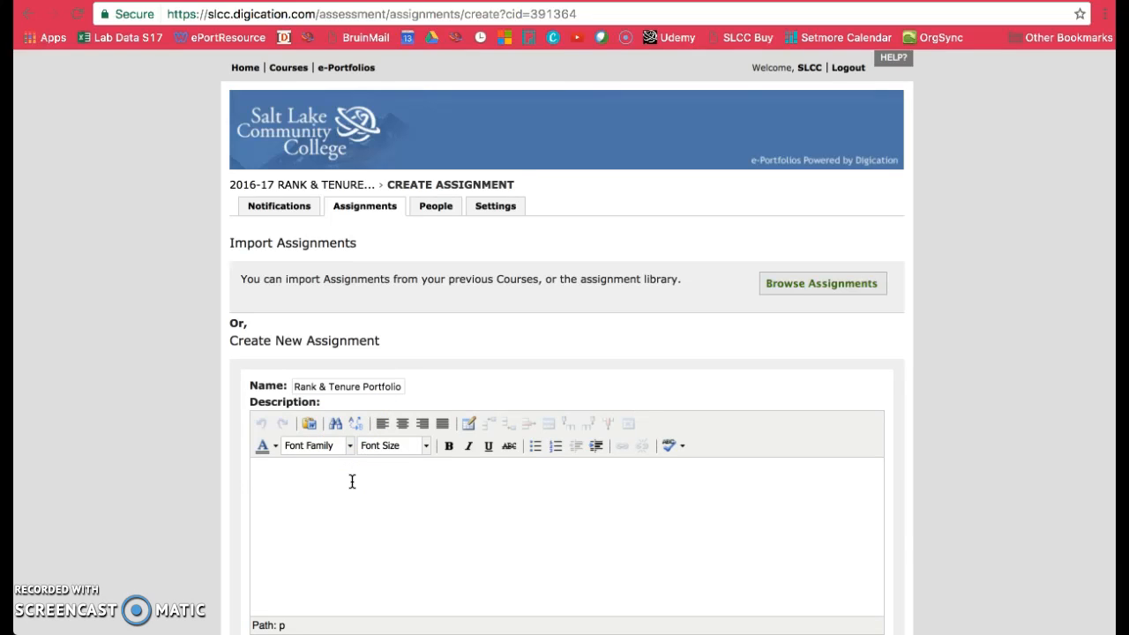
type("Please submit your portfolio")
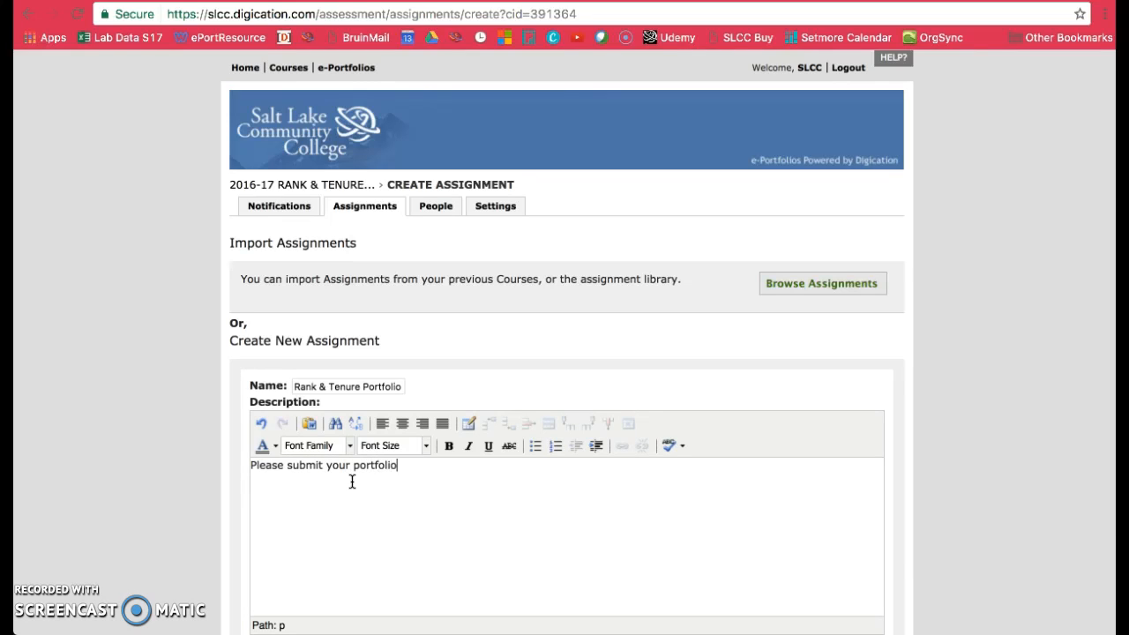
type(" by January 18th, 2017.")
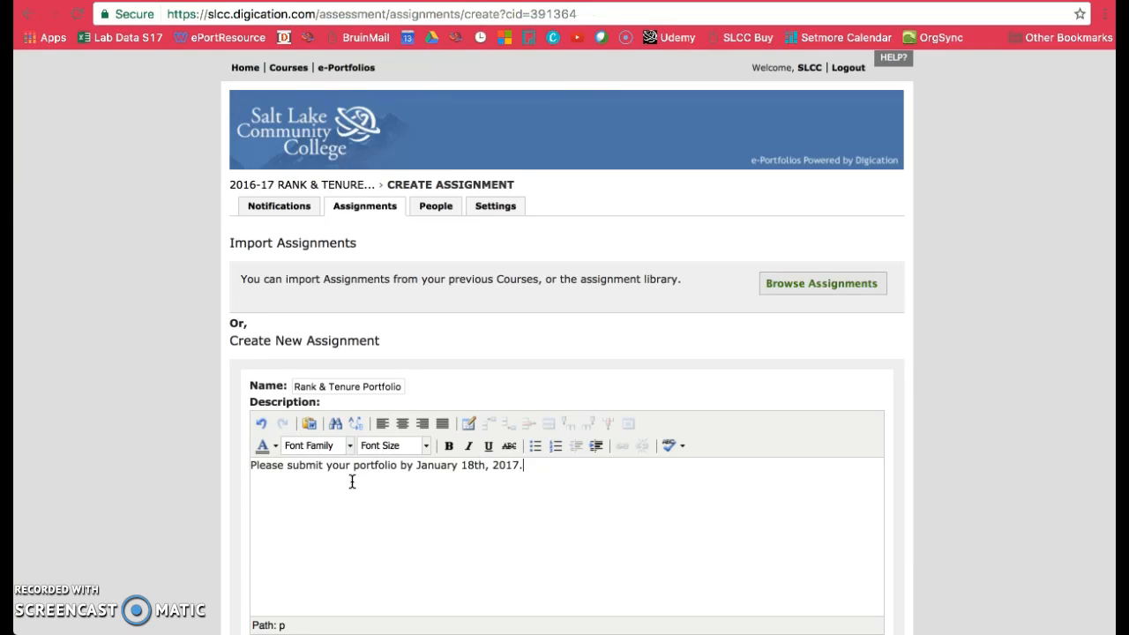
left_click(482, 464)
key("BackSpace")
key("BackSpace")
scroll(574, 459, "down", 3)
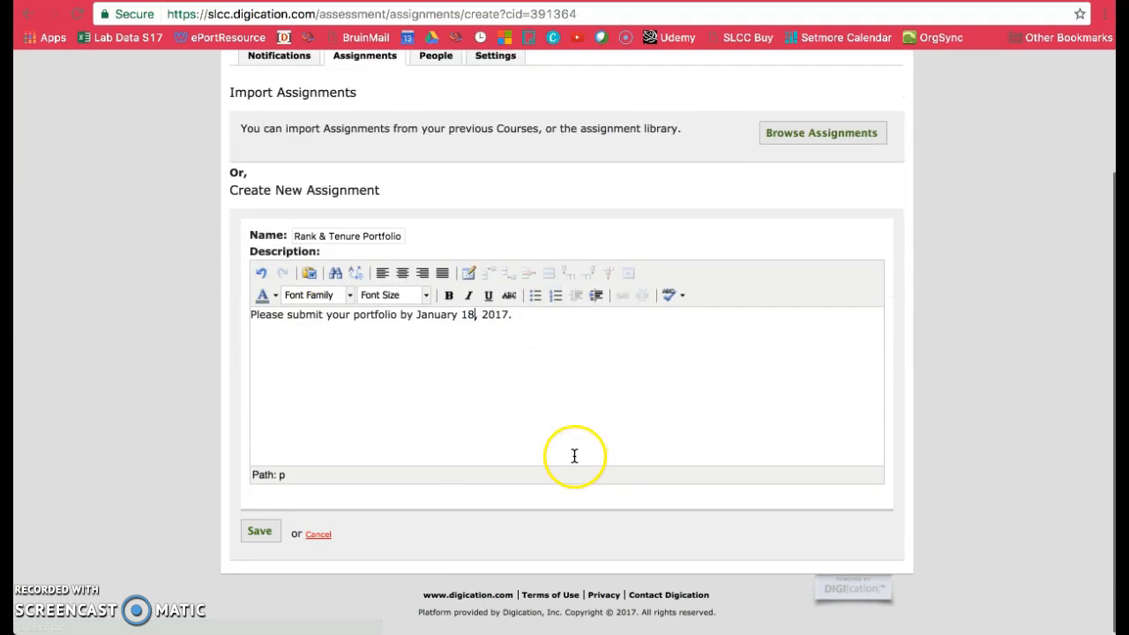
left_click(257, 535)
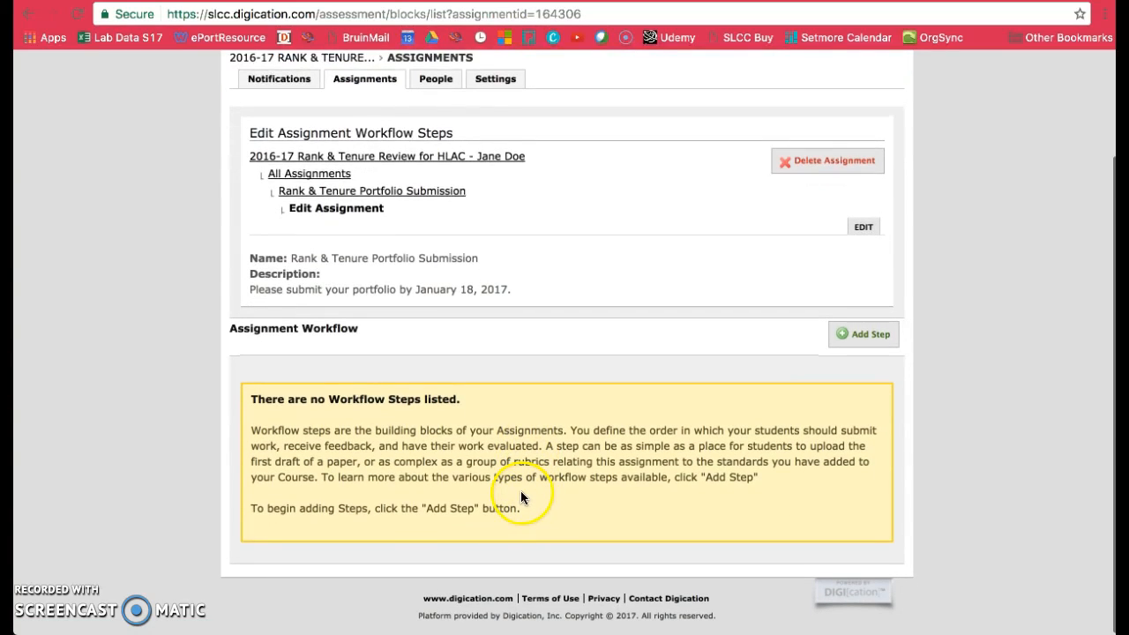
- Add an Evidence step to the assignment workflow
left_click(871, 344)
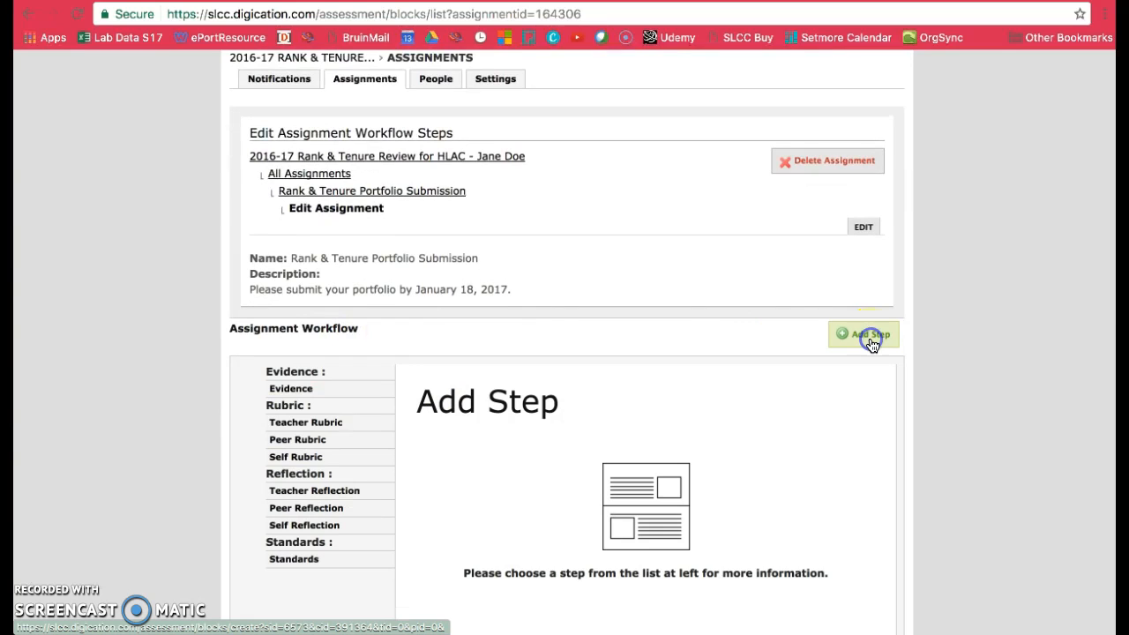
scroll(780, 381, "down", 3)
scroll(779, 384, "down", 1)
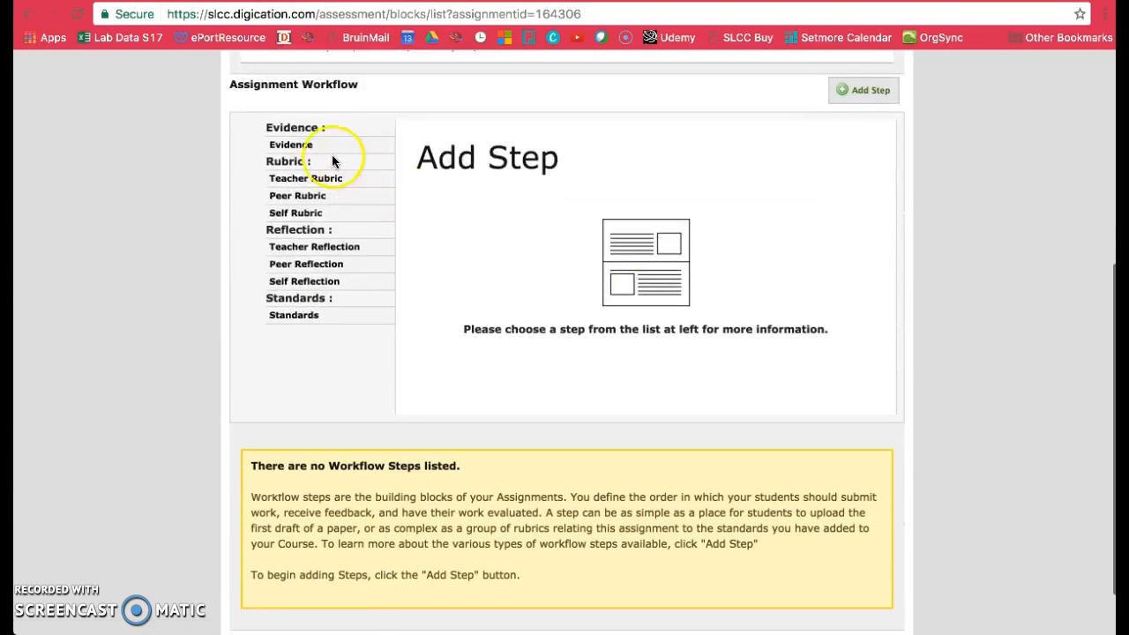
left_click(321, 149)
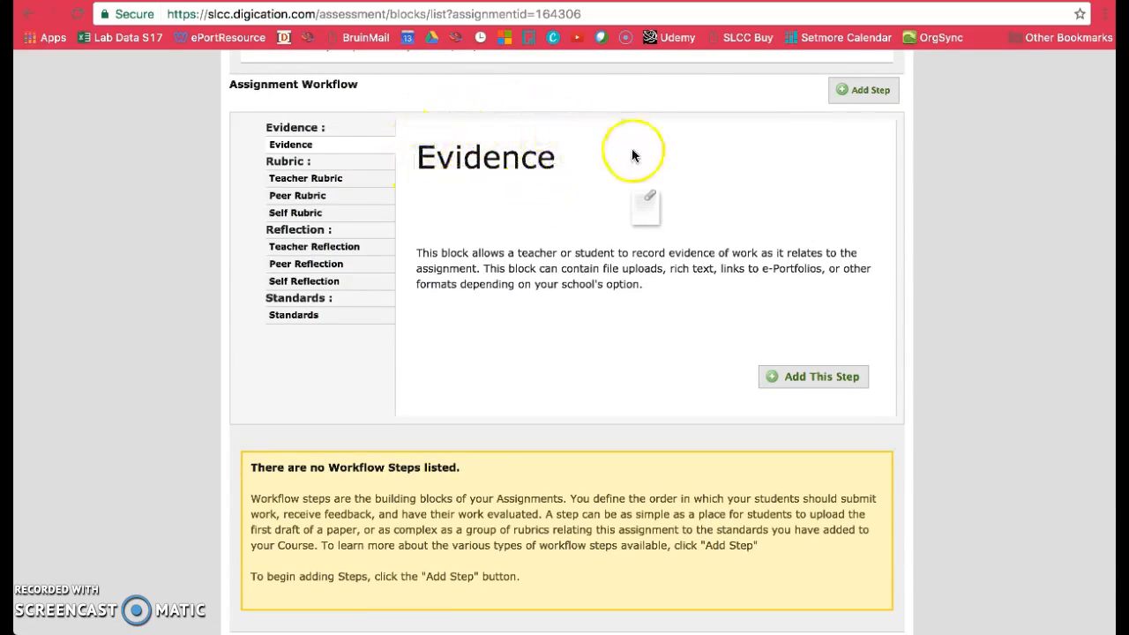
left_click(805, 383)
- Name the evidence step "Portfolio URL" and describe it as "Please double-check your portfolio before submitting. You will be notified by may 2017."
scroll(694, 353, "down", 3)
left_click_drag(317, 312, 233, 312)
key("BackSpace")
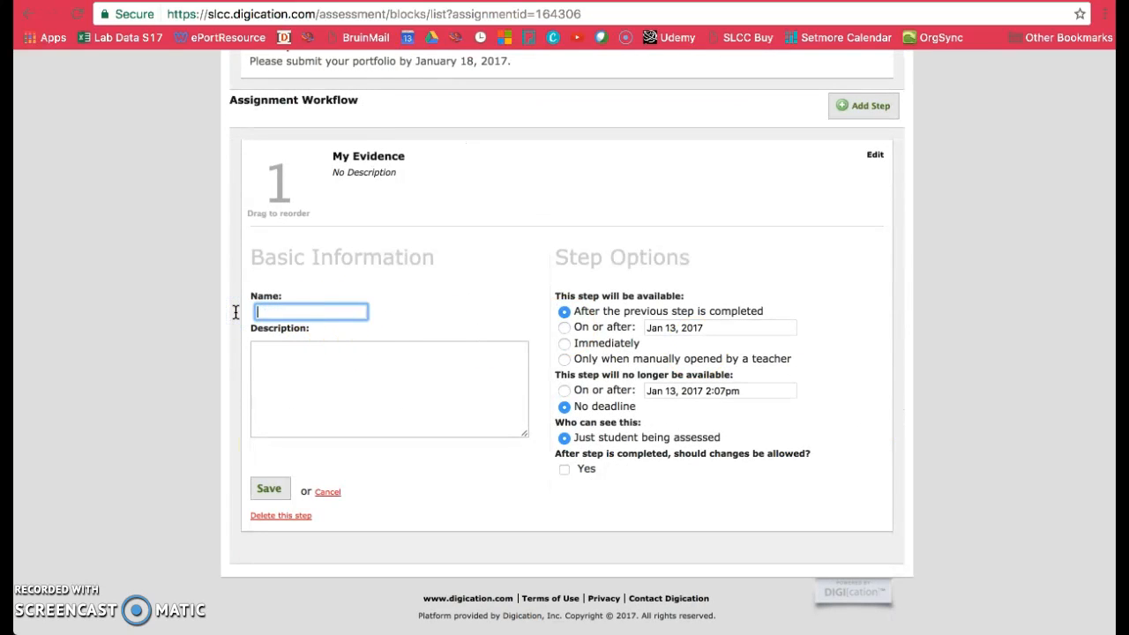
type("Portfolio URL")
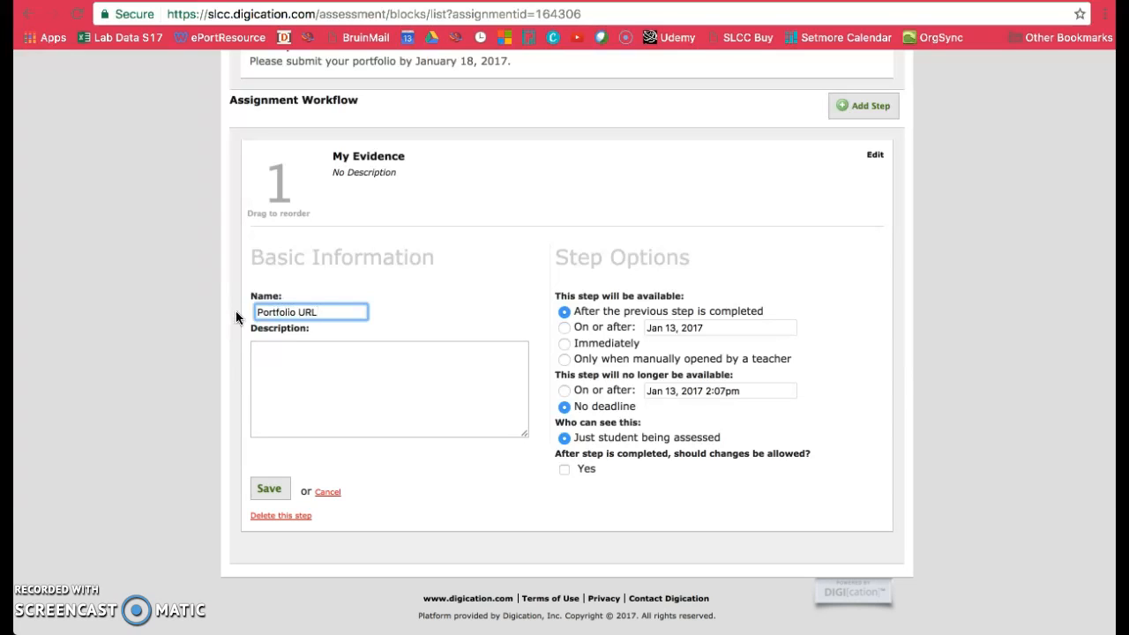
left_click(287, 385)
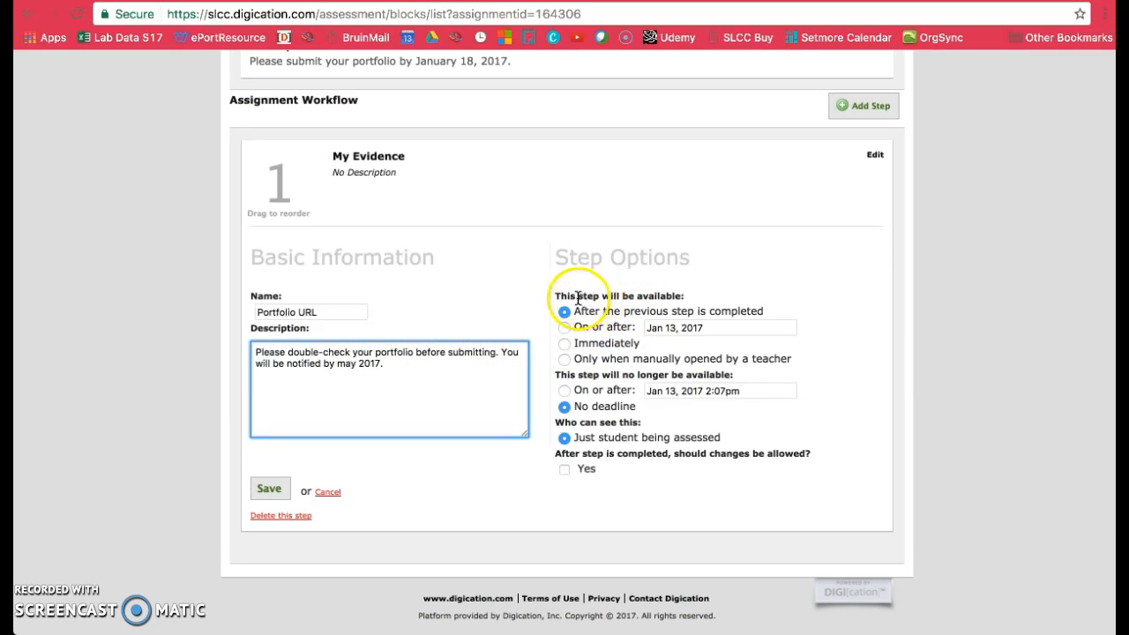
- Try making the Portfolio URL step available on or after Jan 13, 2017
left_click_drag(578, 297, 711, 300)
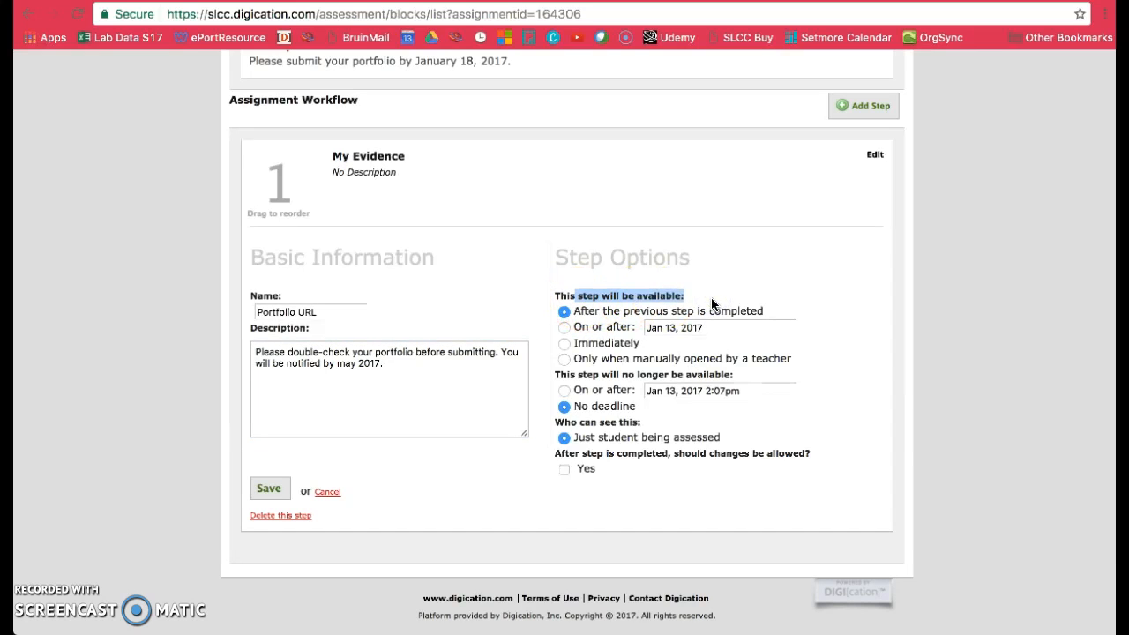
left_click(617, 327)
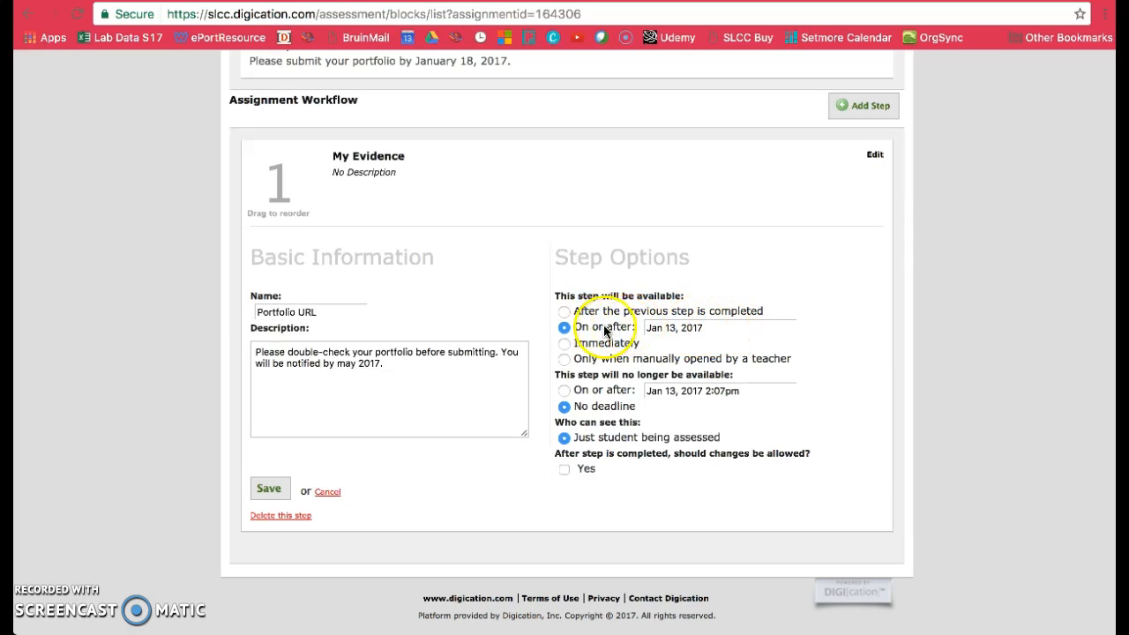
left_click(718, 334)
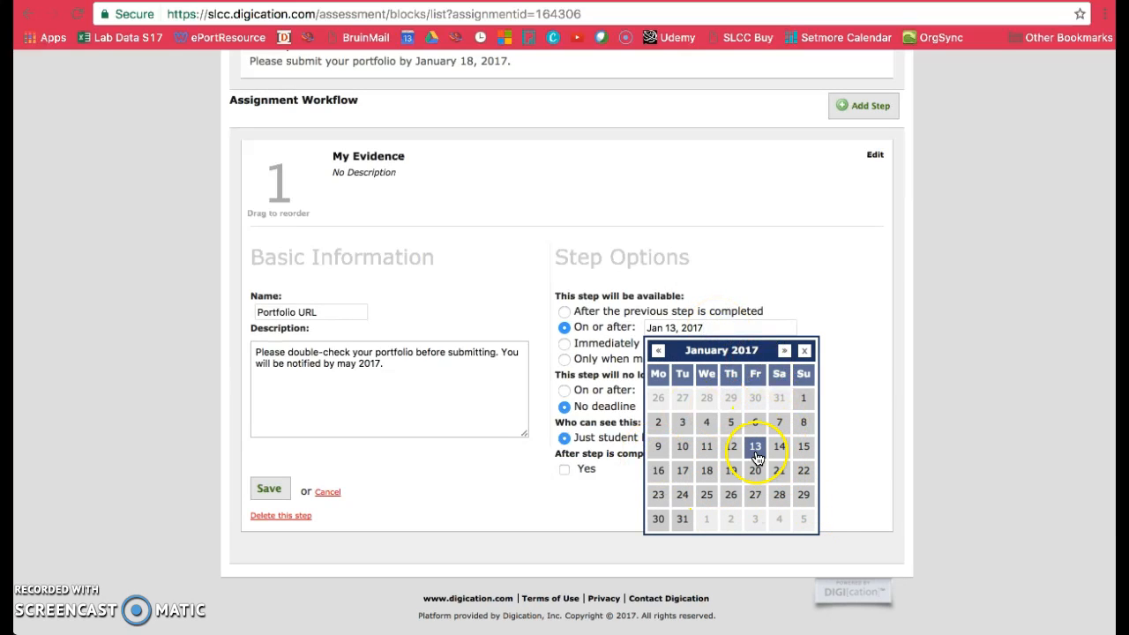
left_click(804, 351)
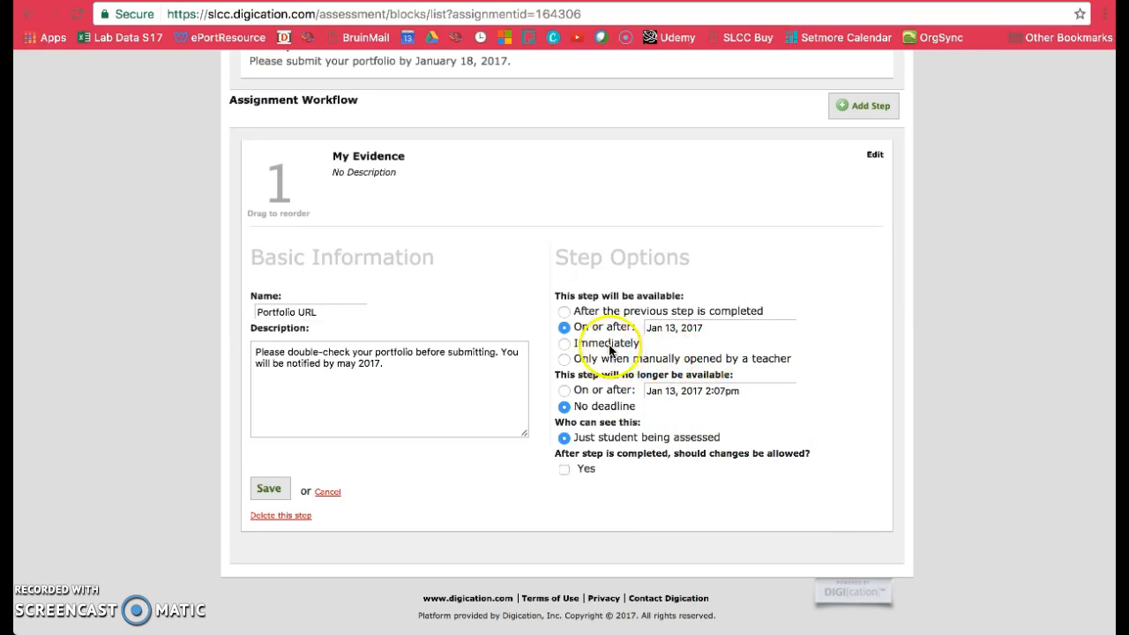
- Make the Portfolio URL step available immediately
left_click(564, 343)
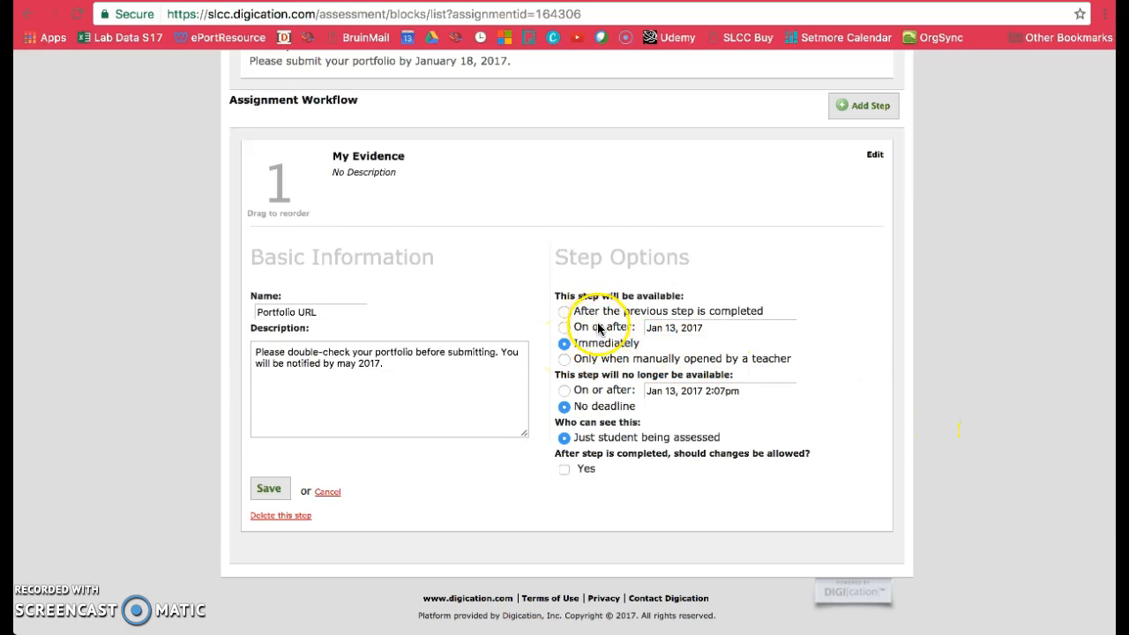
scroll(593, 334, "up", 1)
scroll(608, 352, "down", 1)
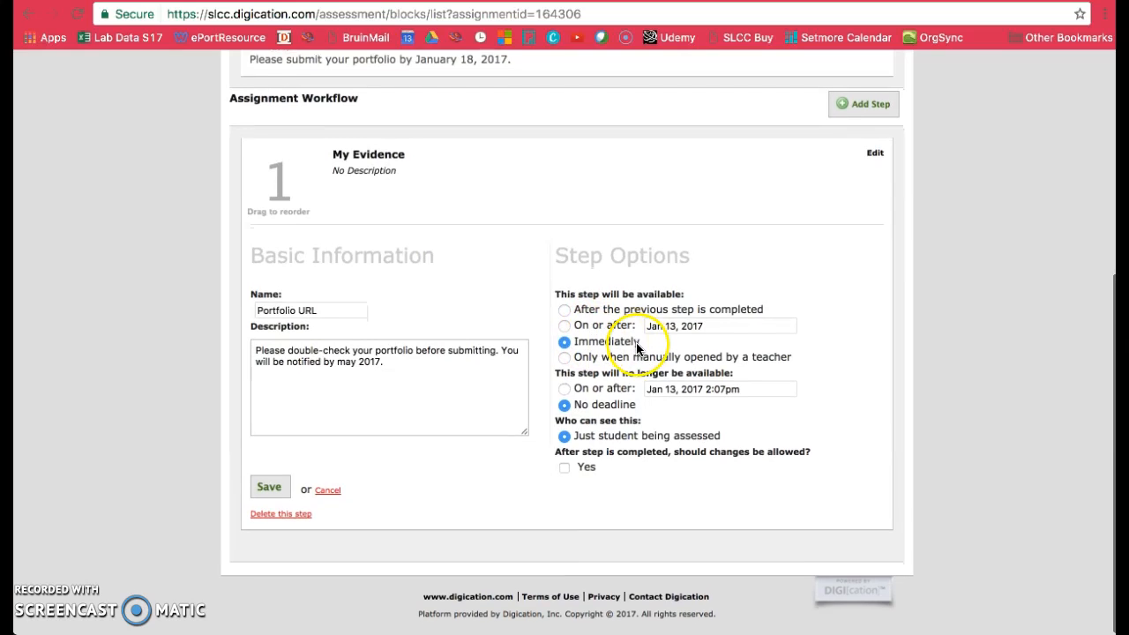
- Make the Portfolio URL step unavailable on or after Jan 18, 2017 at 23:59 and save the step
left_click(565, 391)
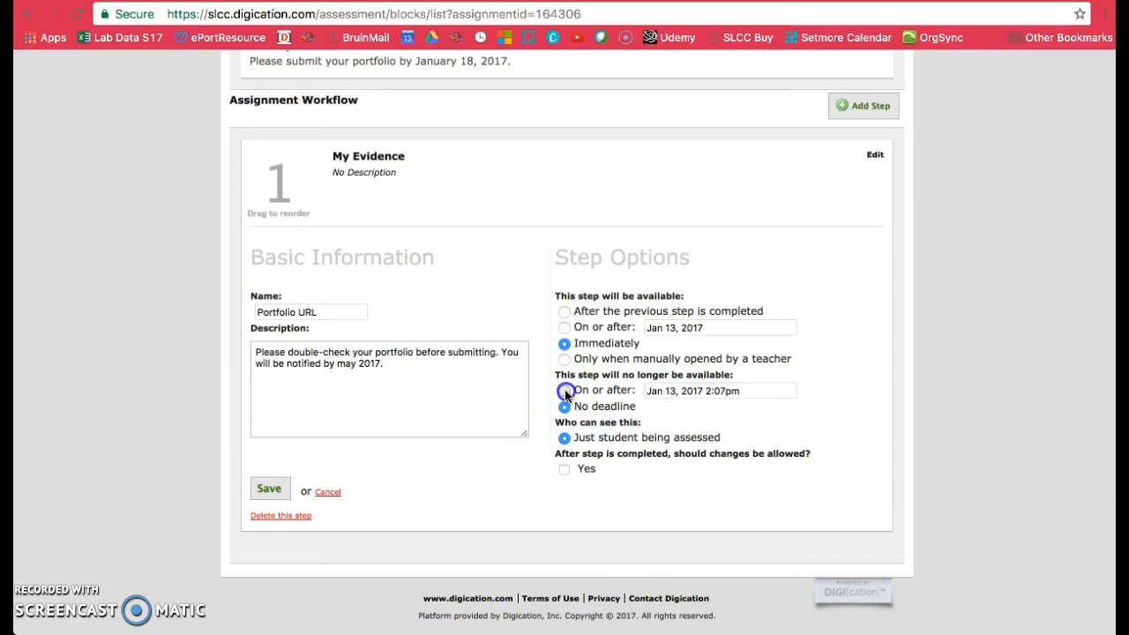
left_click(740, 397)
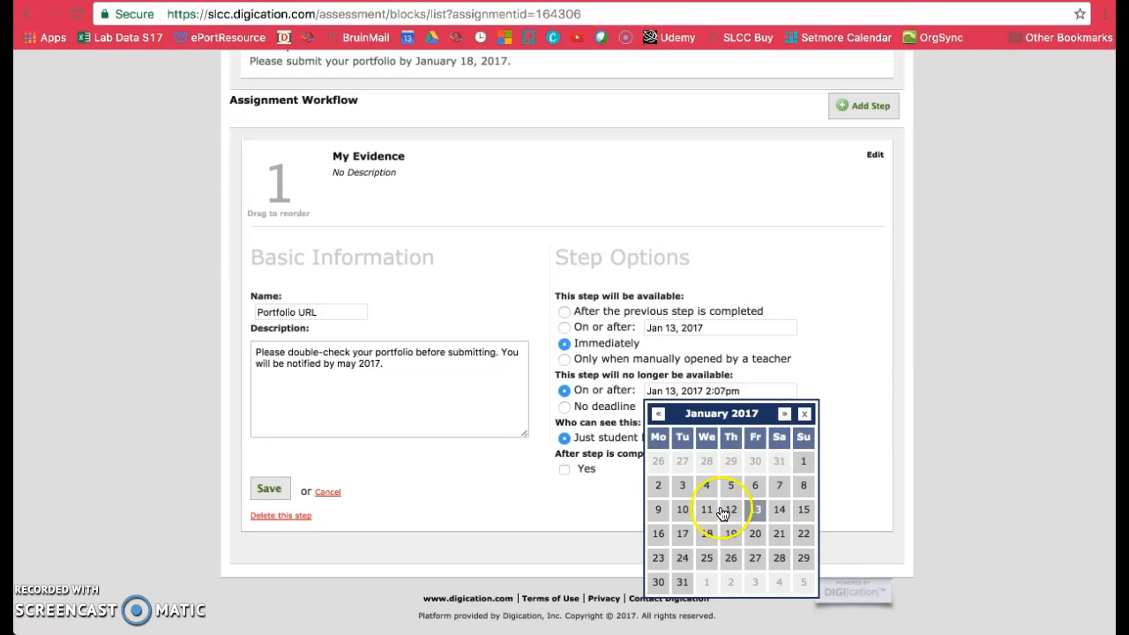
left_click(709, 535)
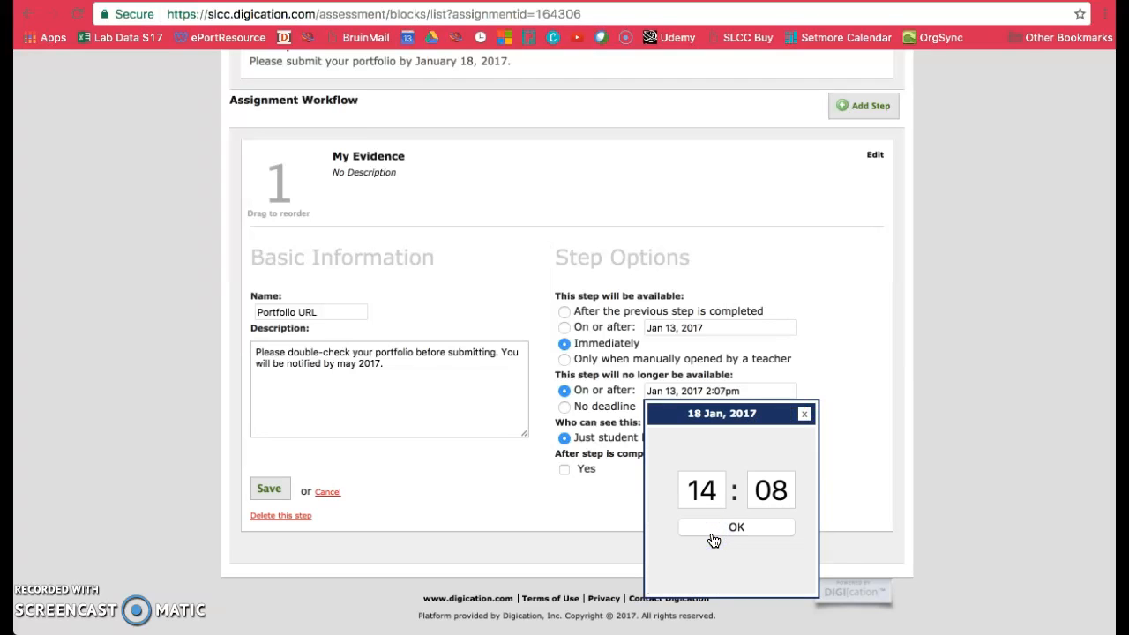
double_click(703, 491)
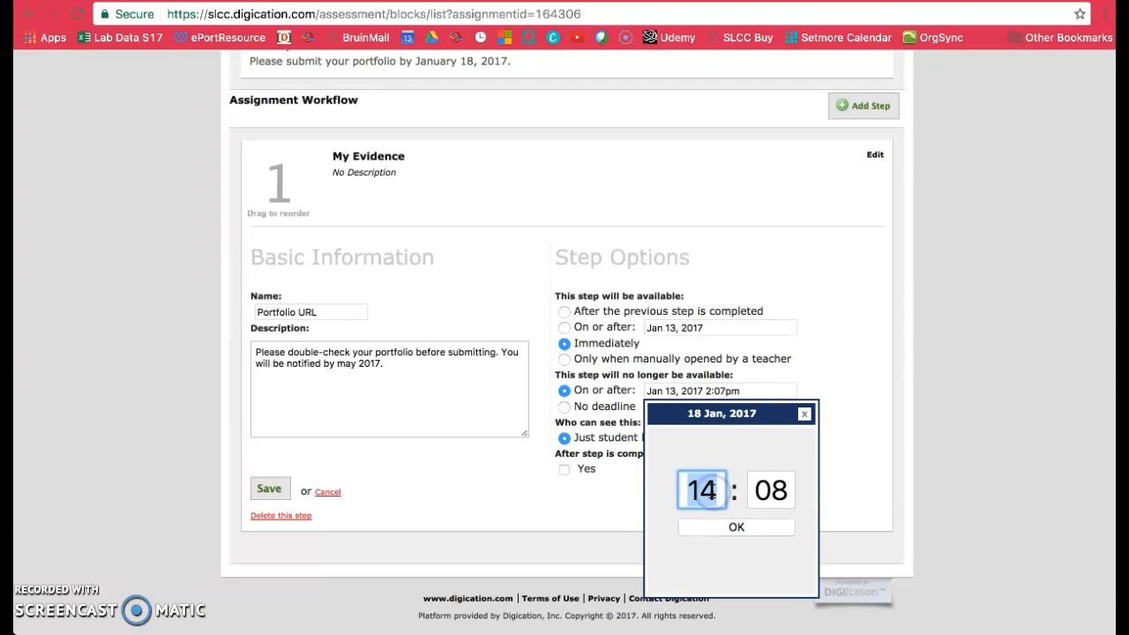
type("23")
double_click(770, 488)
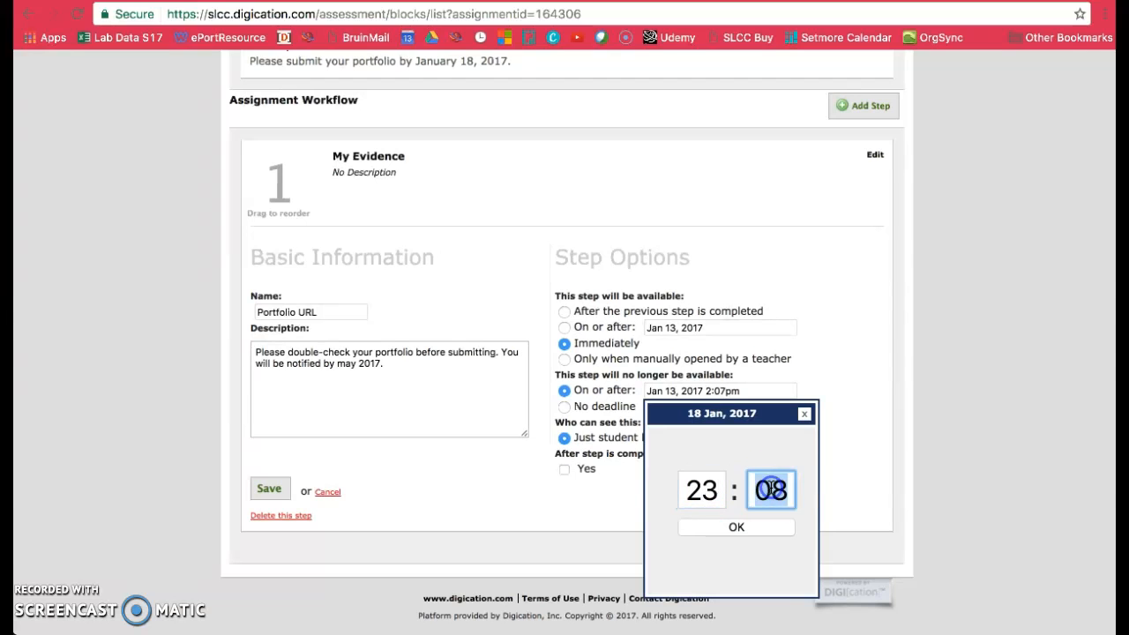
type("59")
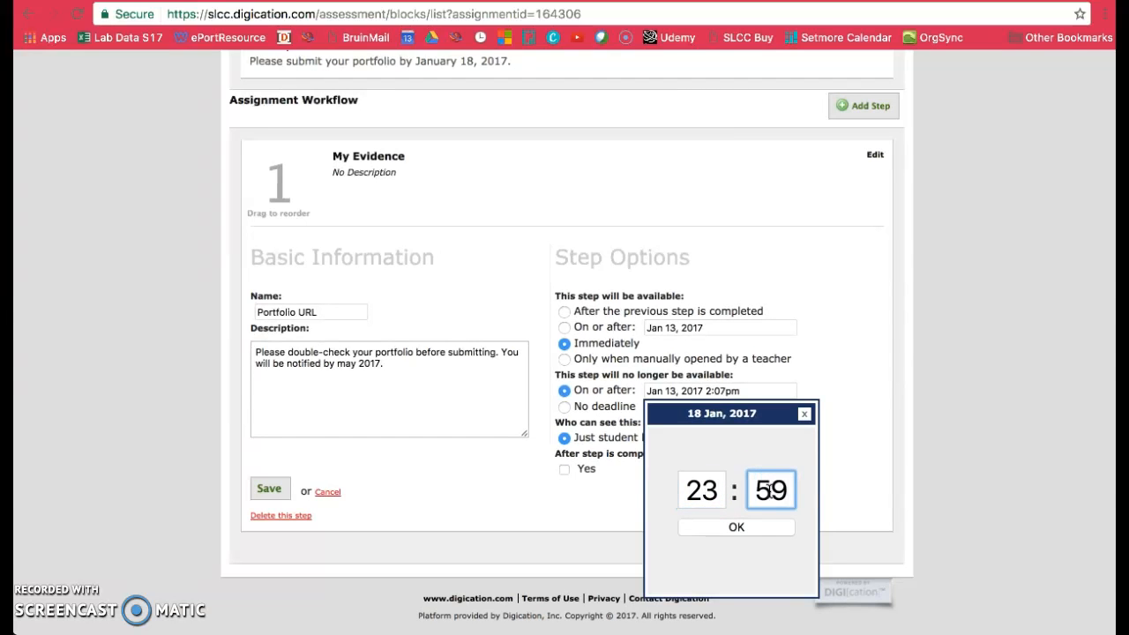
left_click(781, 526)
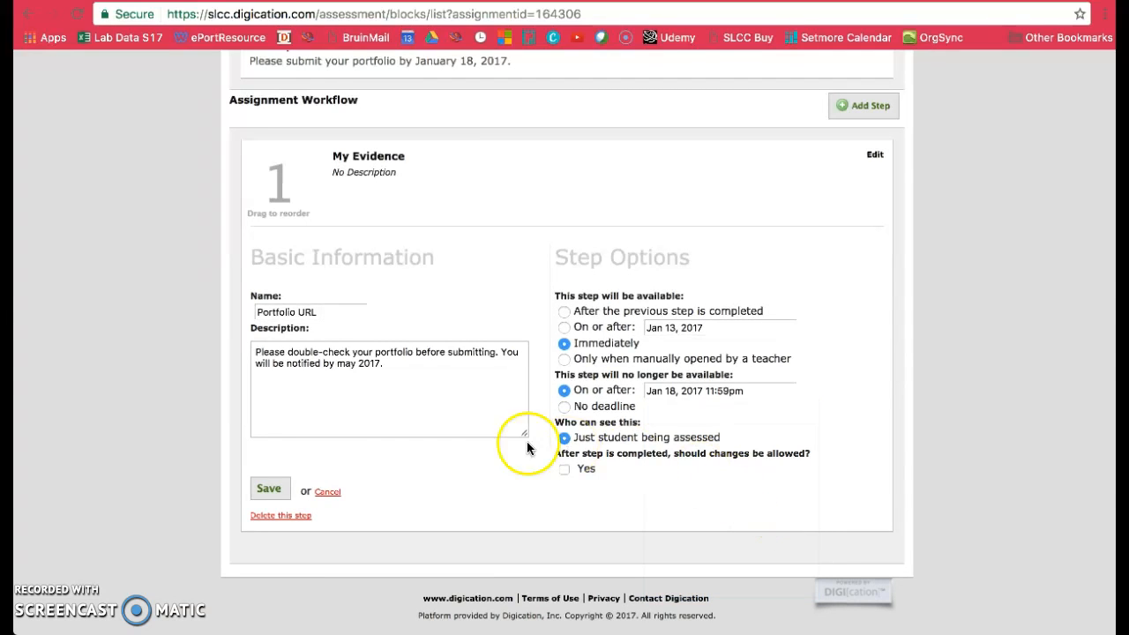
left_click(271, 487)
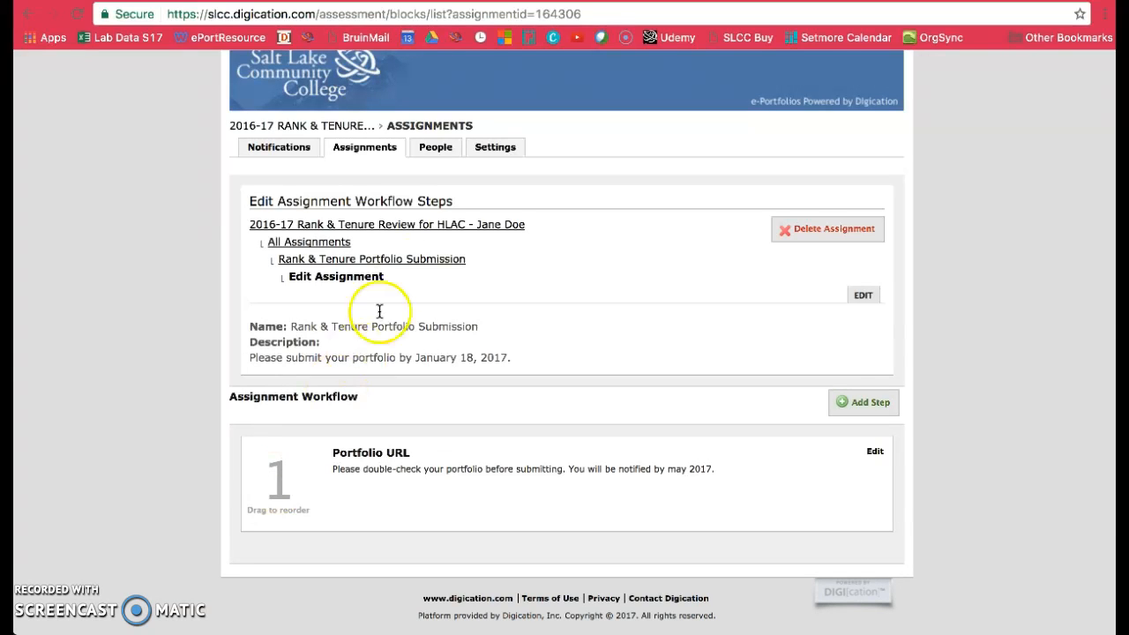
- Log out of the current account and log in with the SLCC Admin account
scroll(572, 282, "up", 2)
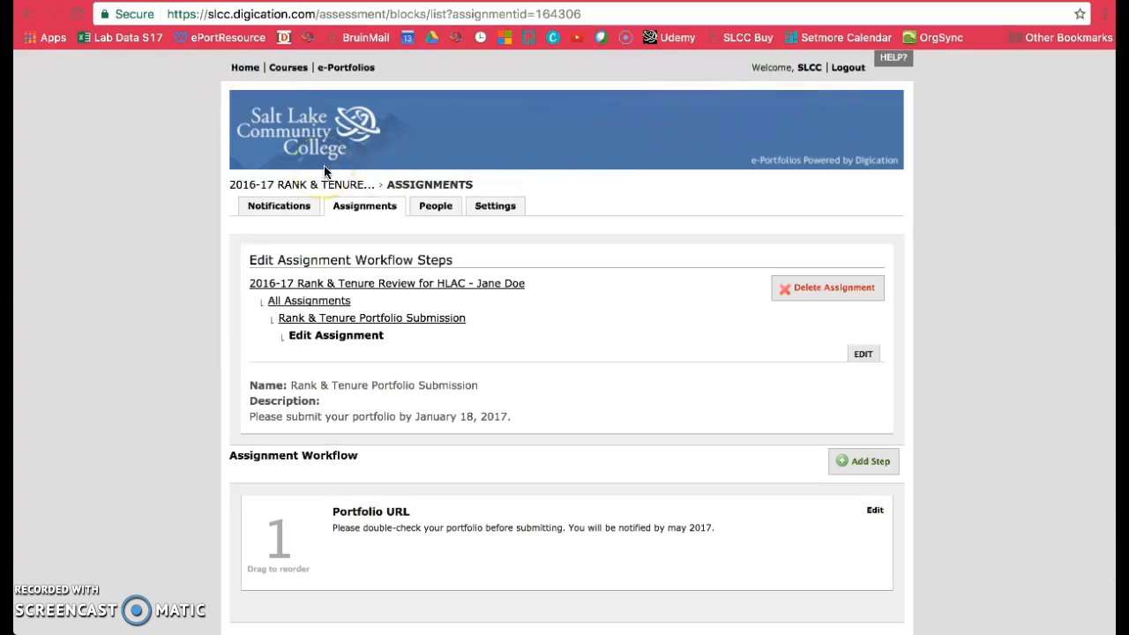
left_click(848, 68)
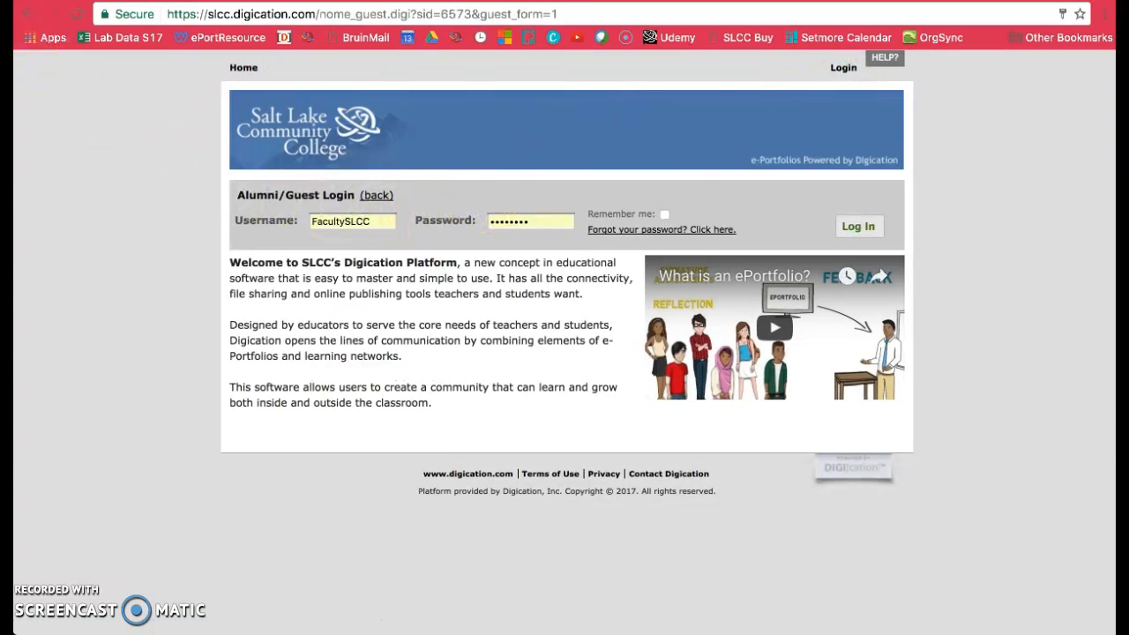
left_click(863, 228)
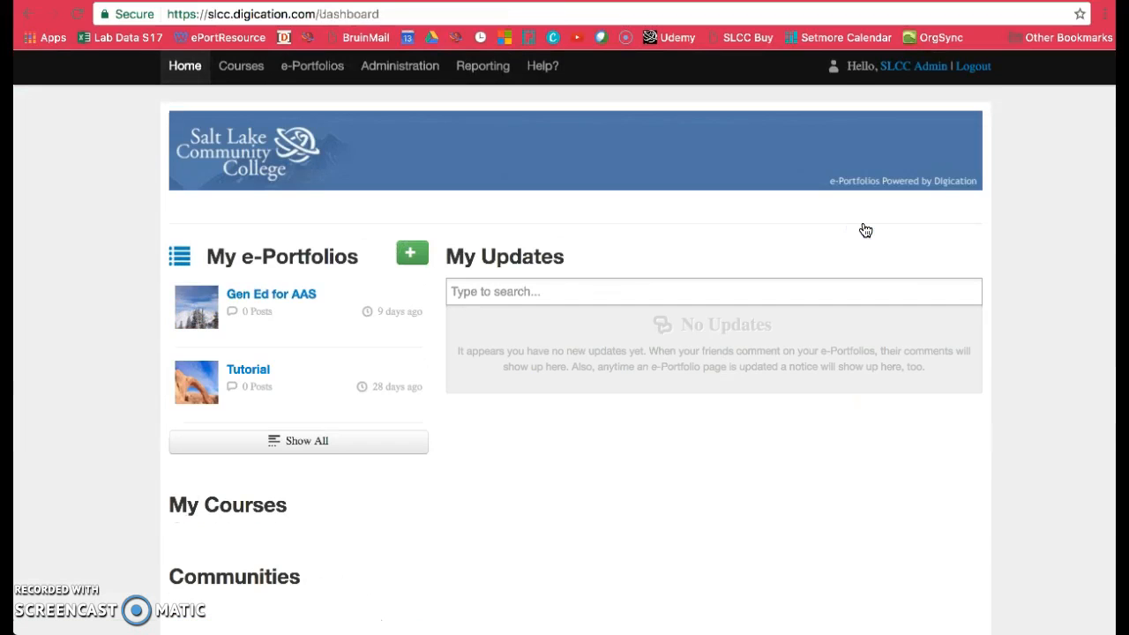
- Open the 2016-17 Rank & Tenure Review for HLAC assessment group from the dashboard
scroll(865, 230, "down", 3)
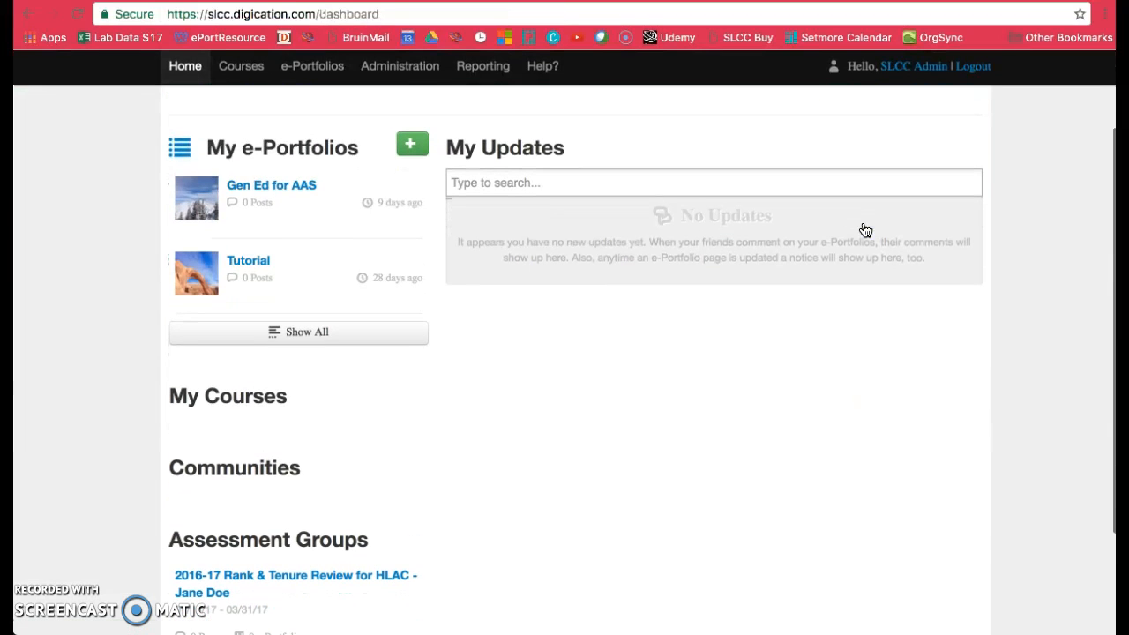
scroll(865, 230, "down", 3)
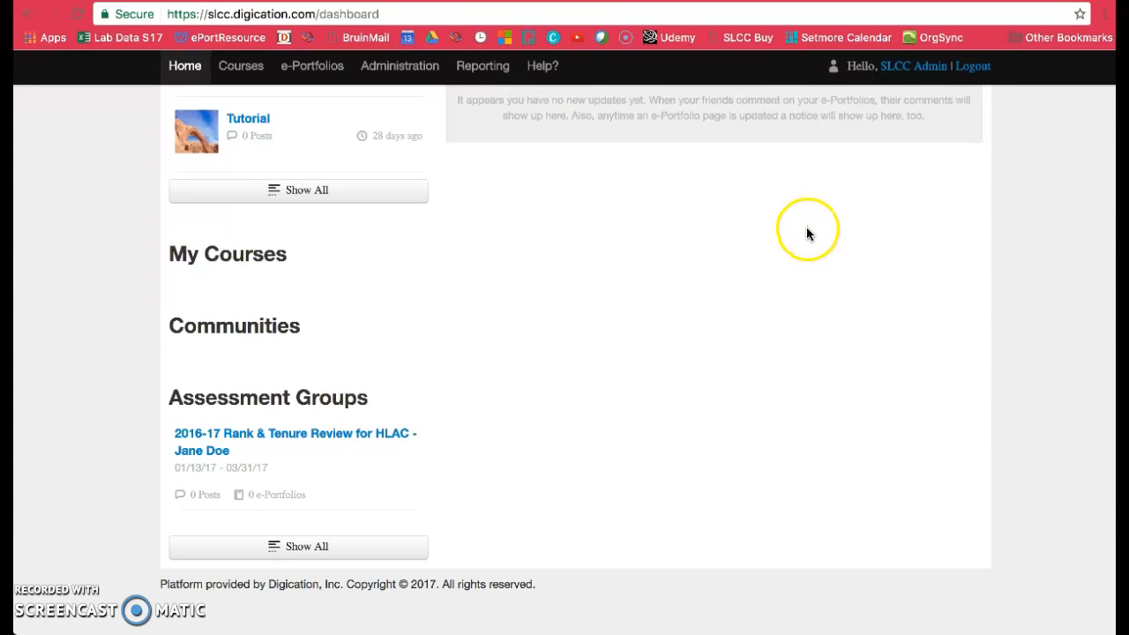
left_click(279, 436)
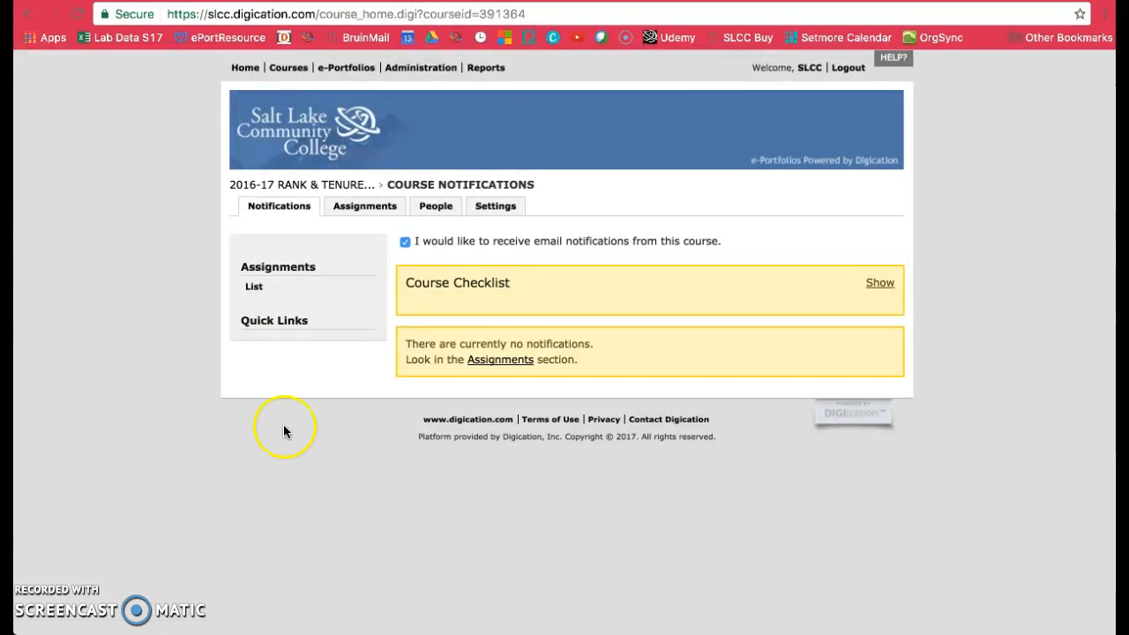
- Open the review group's assignment grid and read the explanations in the status key
left_click(352, 212)
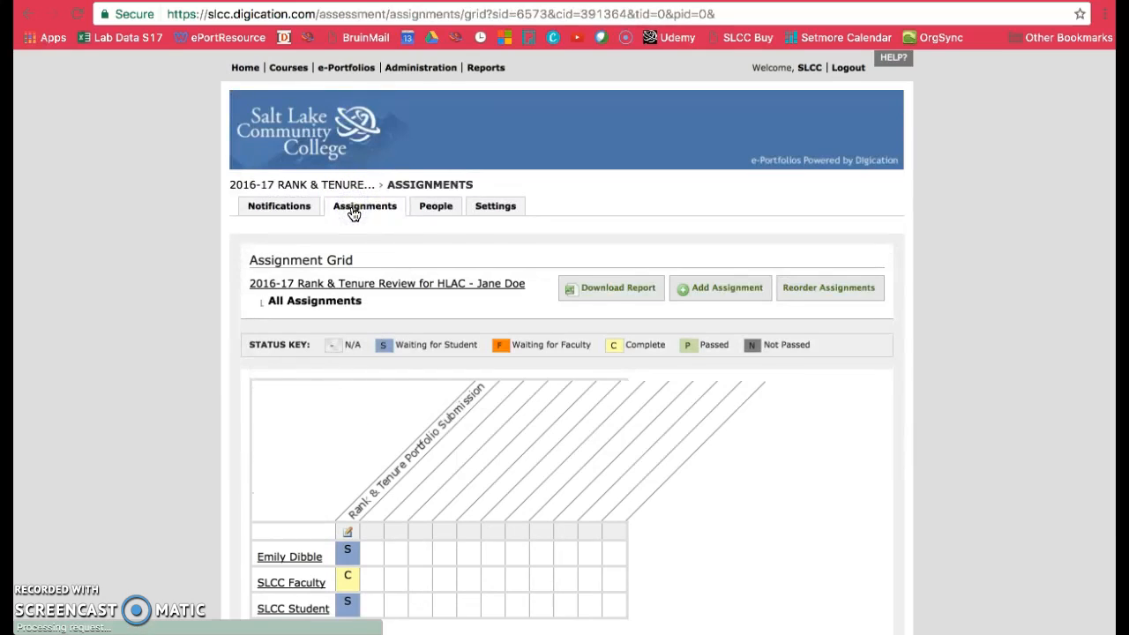
scroll(686, 445, "down", 3)
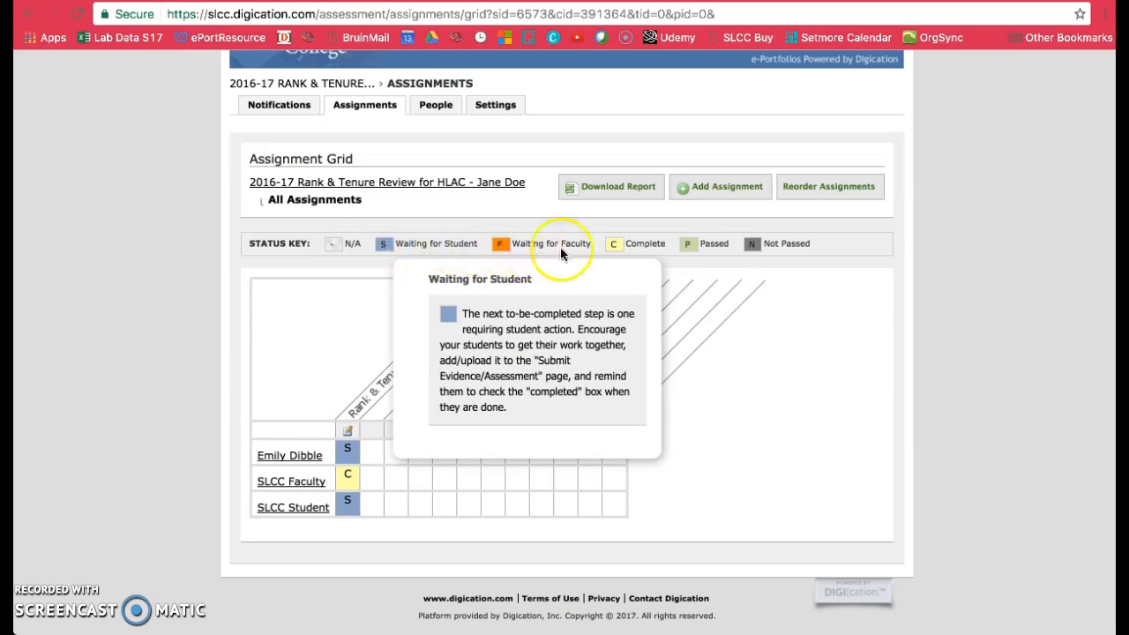
mouse_move(795, 254)
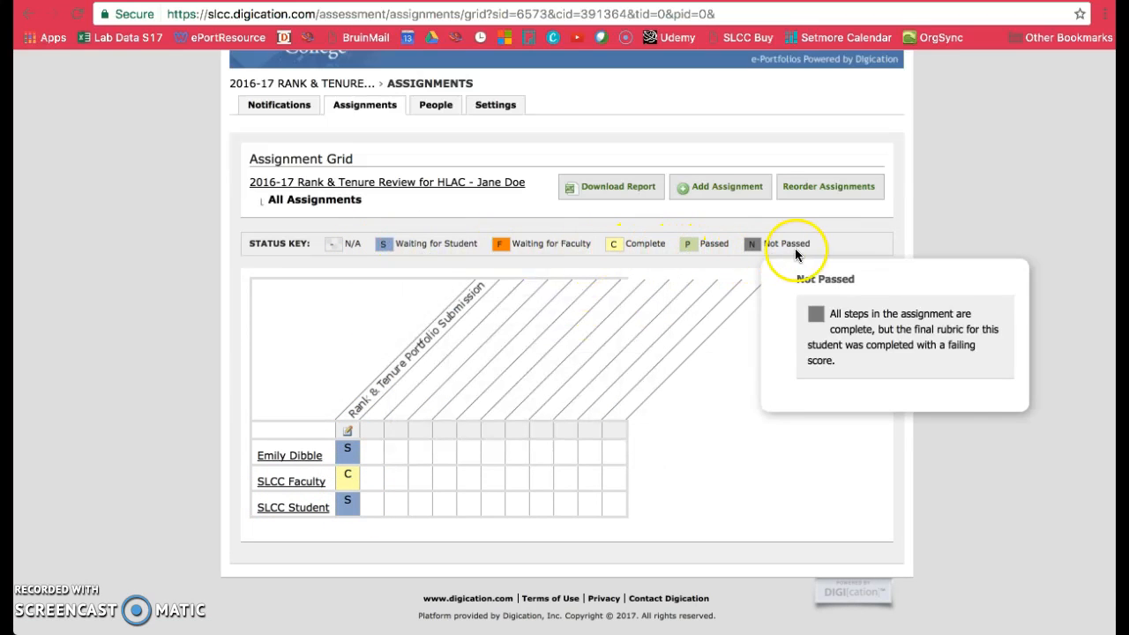
- Open SLCC Faculty's progress for the Rank & Tenure Portfolio Submission and check the submission details of the Portfolio URL step
left_click(349, 480)
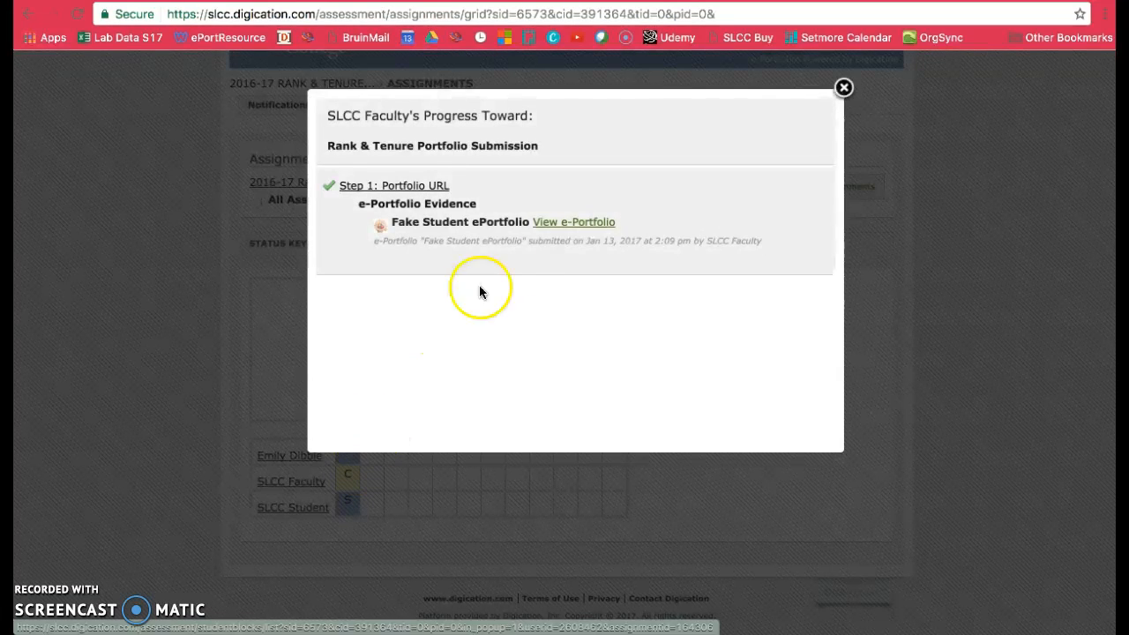
left_click_drag(530, 244, 695, 241)
left_click(651, 297)
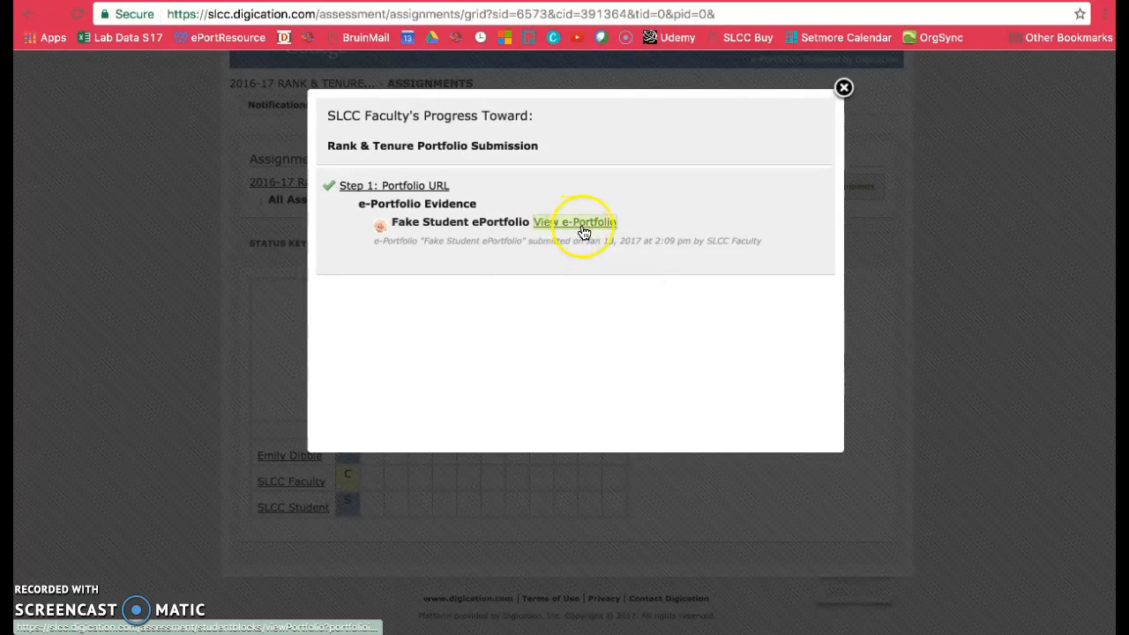
- View the submitted Fake Student ePortfolio, browse its Teaching, Professional Activity, Service and Accomplishments/Goals pages, and return to the assignment grid
left_click(574, 223)
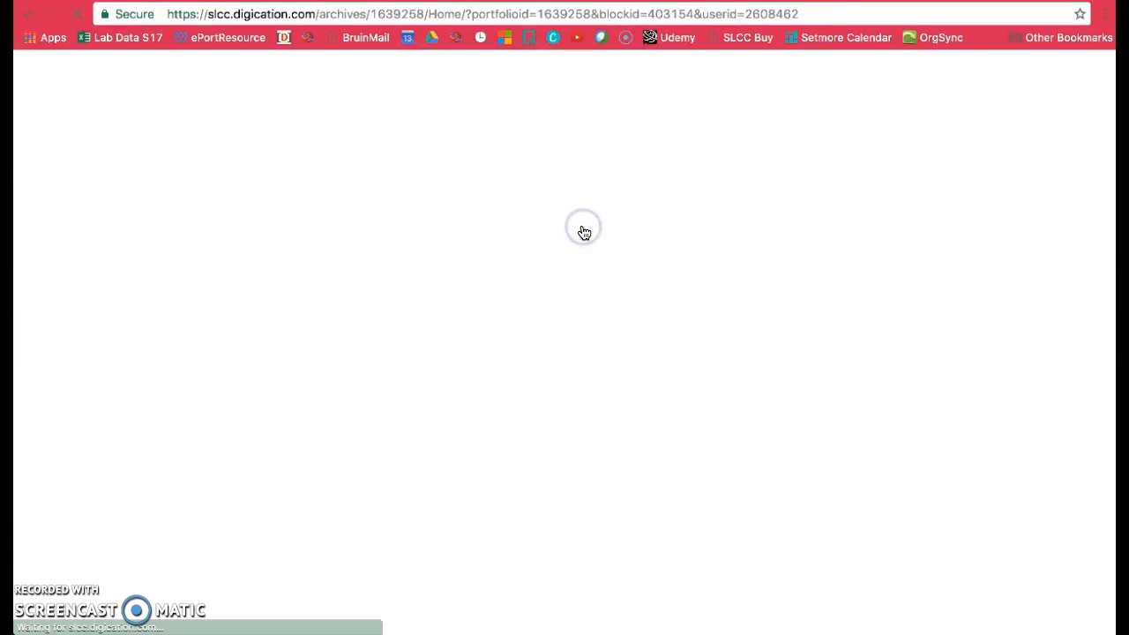
scroll(585, 330, "down", 3)
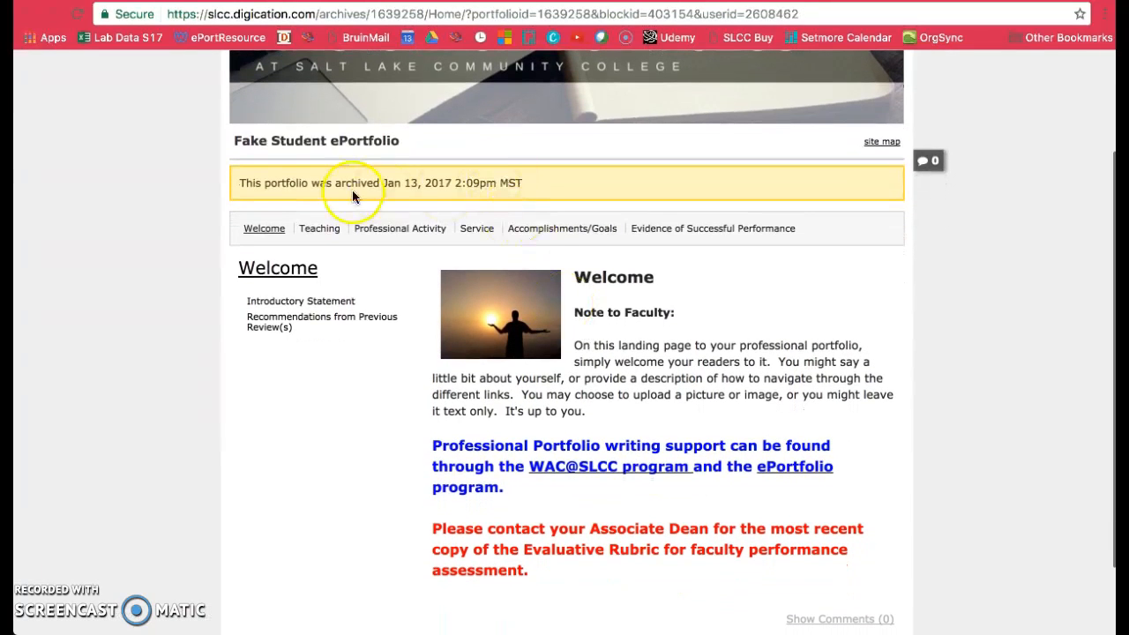
left_click(319, 229)
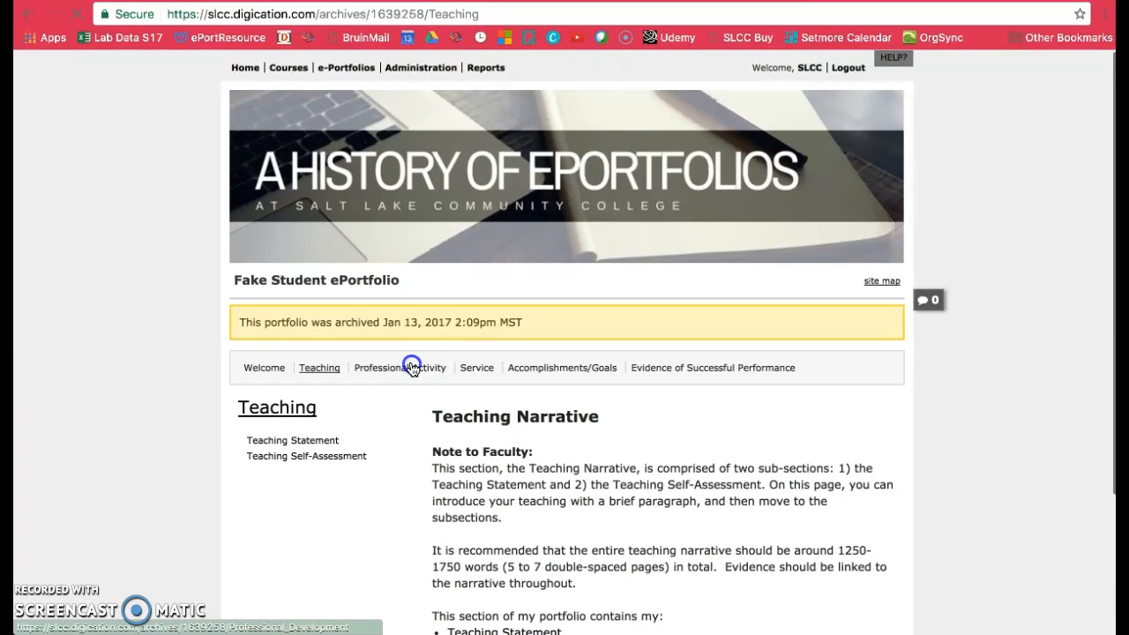
left_click(412, 369)
left_click(476, 370)
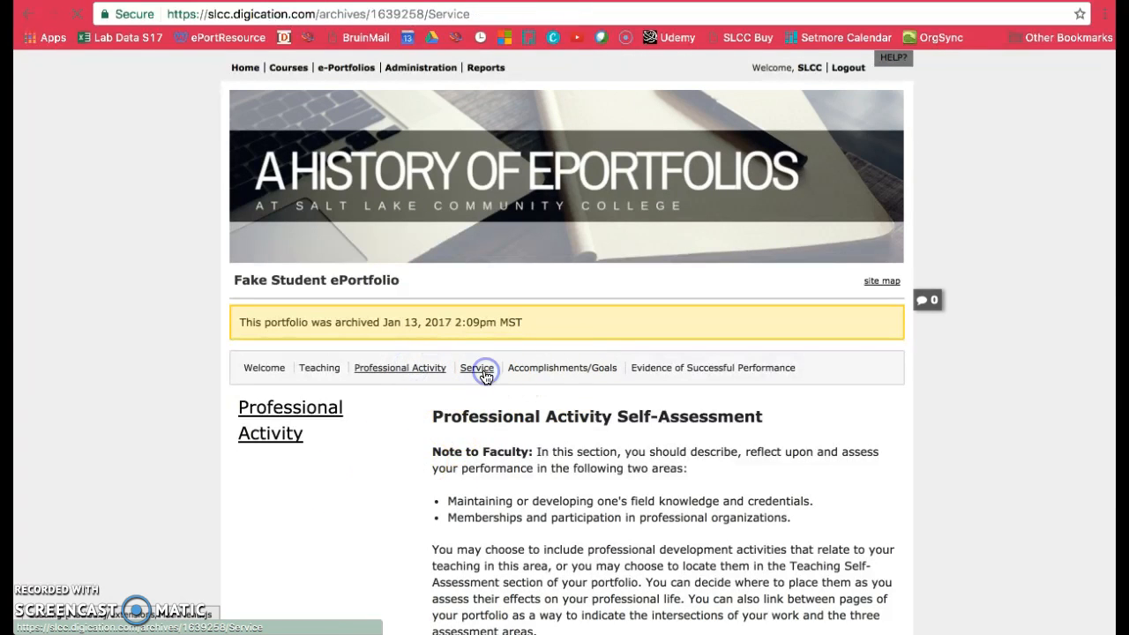
left_click(531, 371)
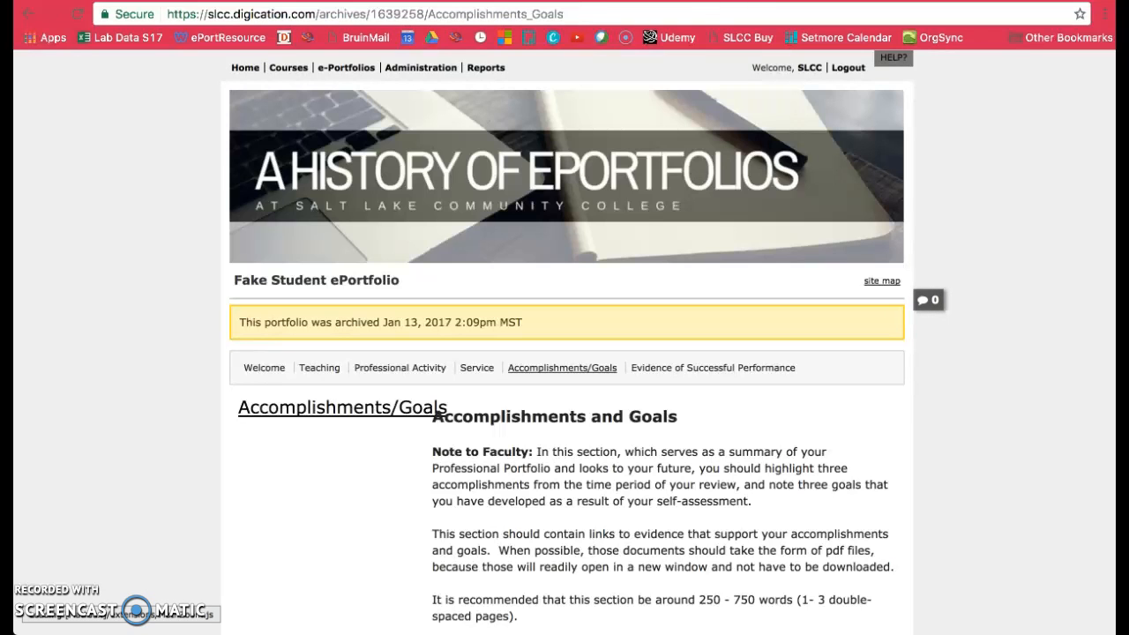
left_click(665, 1)
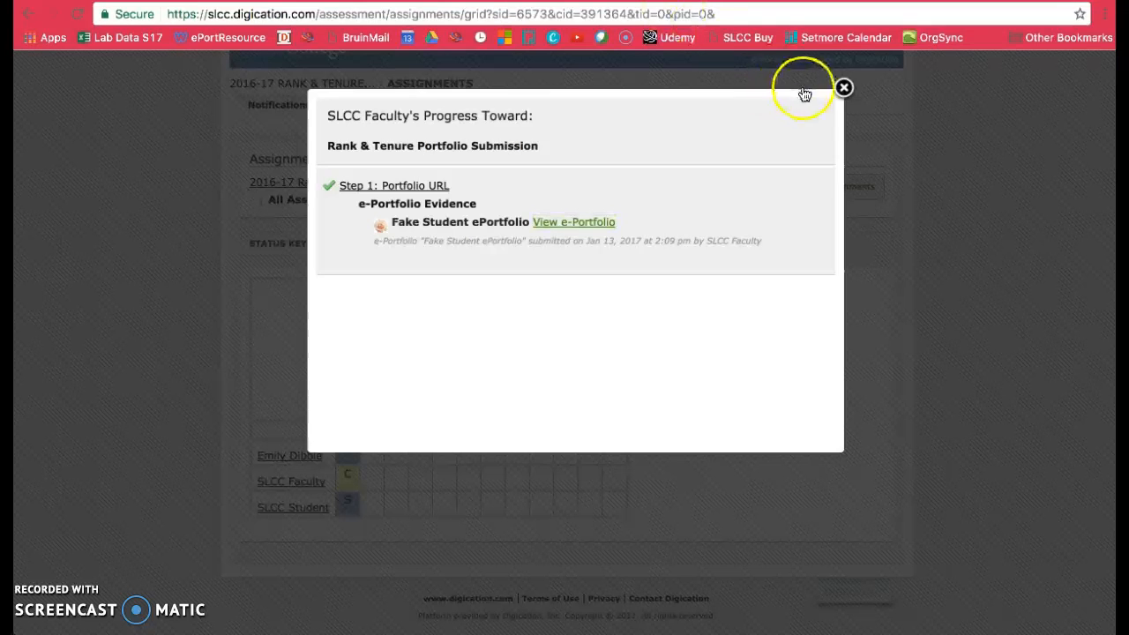
left_click(843, 87)
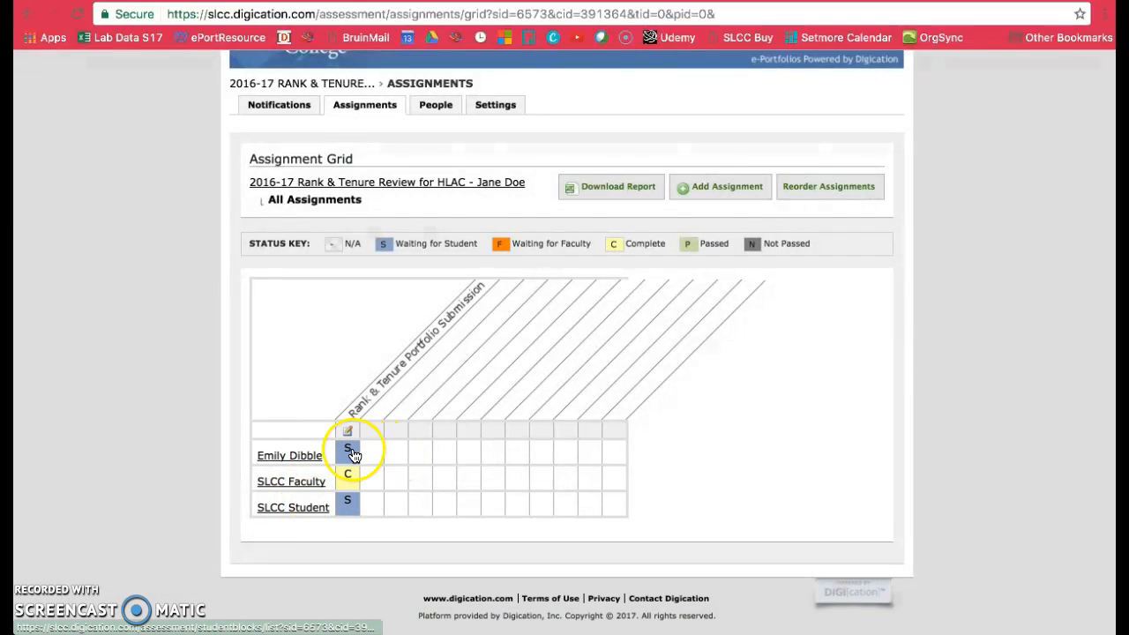
- Check the first listed member's evidence for the Rank & Tenure Portfolio Submission and close the progress view
left_click(349, 451)
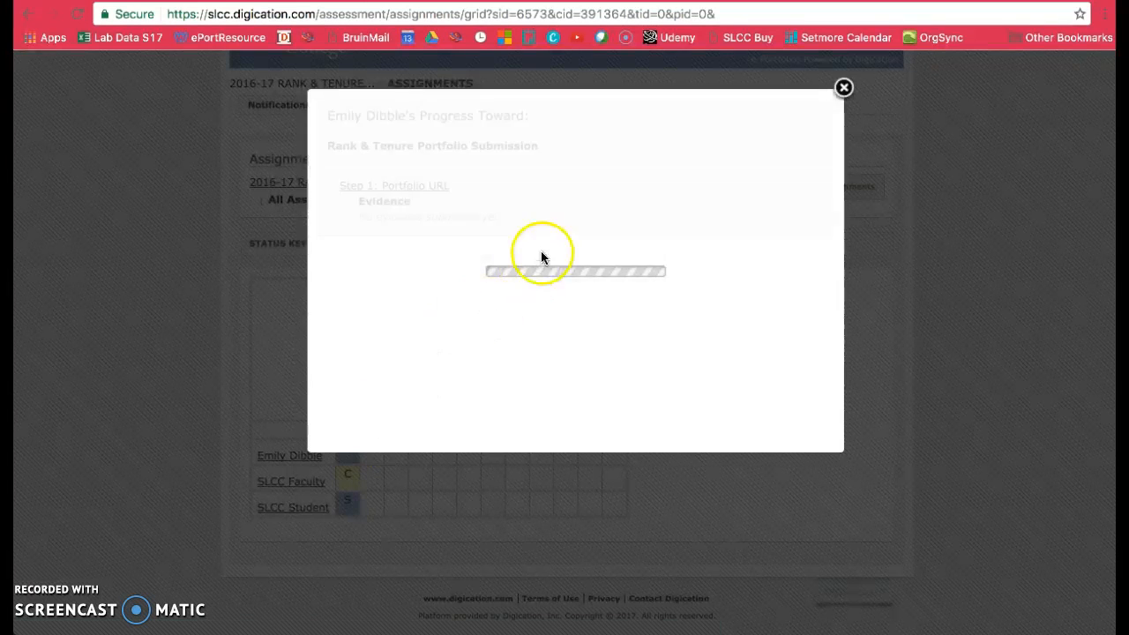
left_click_drag(358, 219, 498, 220)
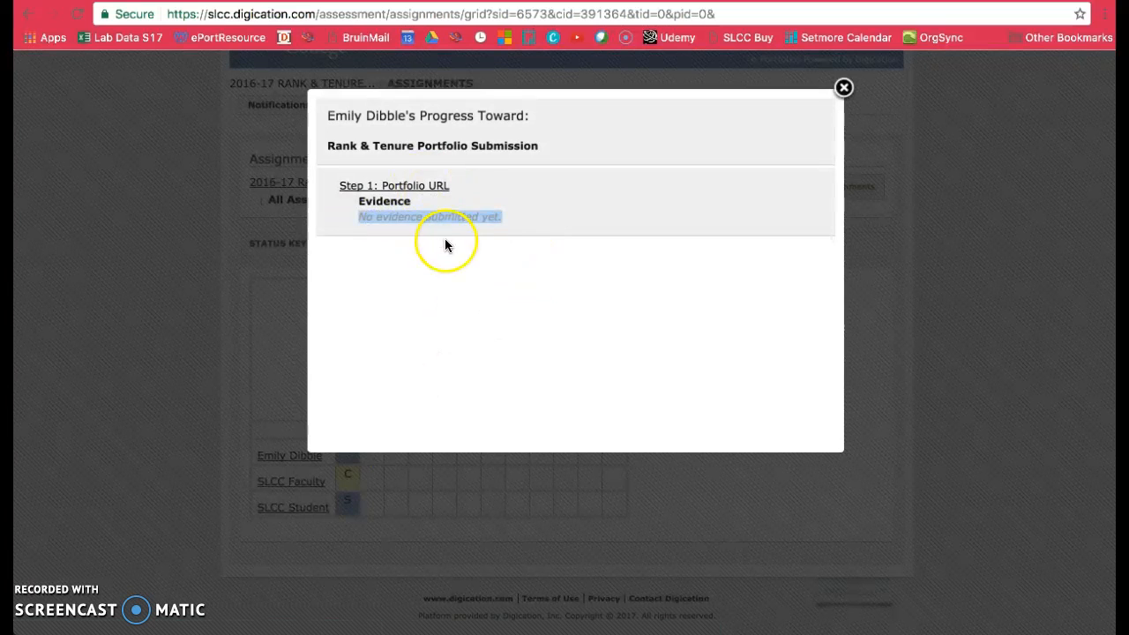
left_click(843, 88)
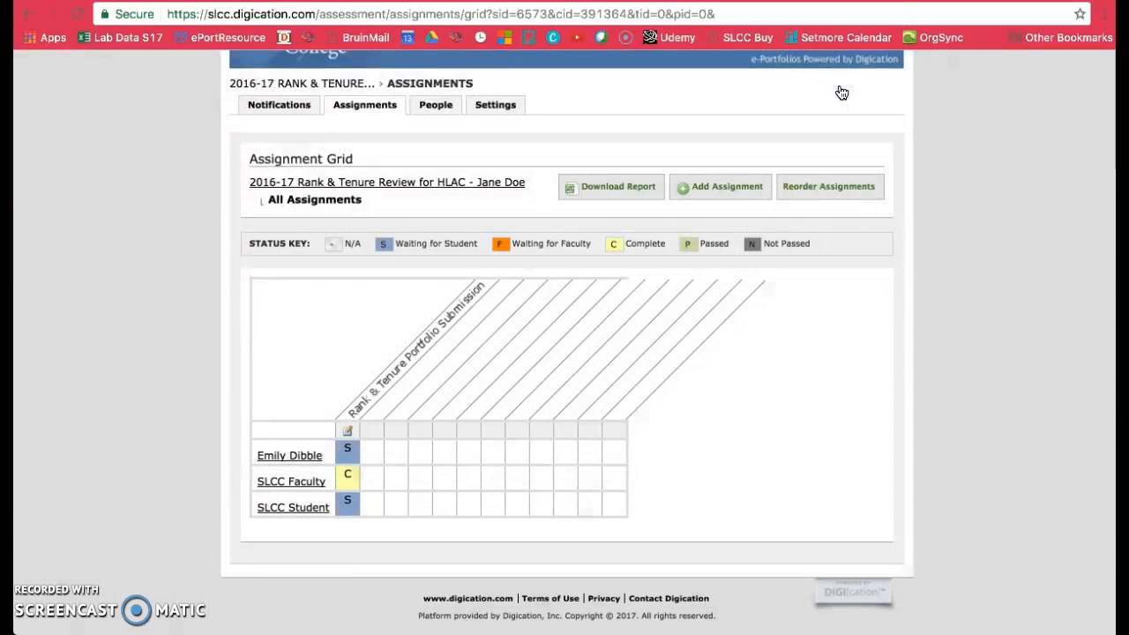